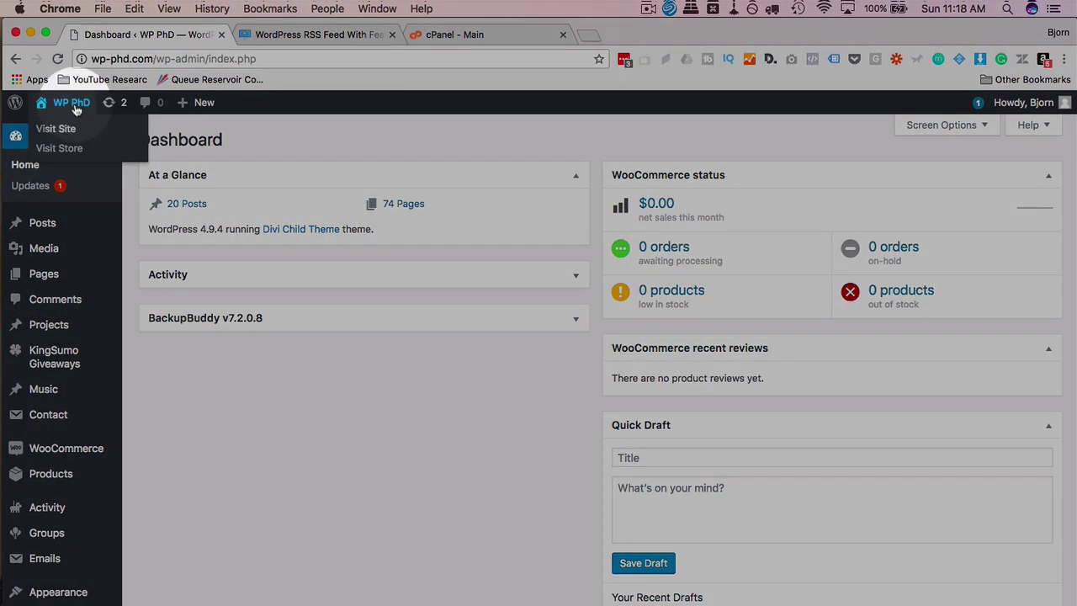
Open the public site in a new tab and load its RSS feed at wp-phd.com/feed
super+click(90, 132)
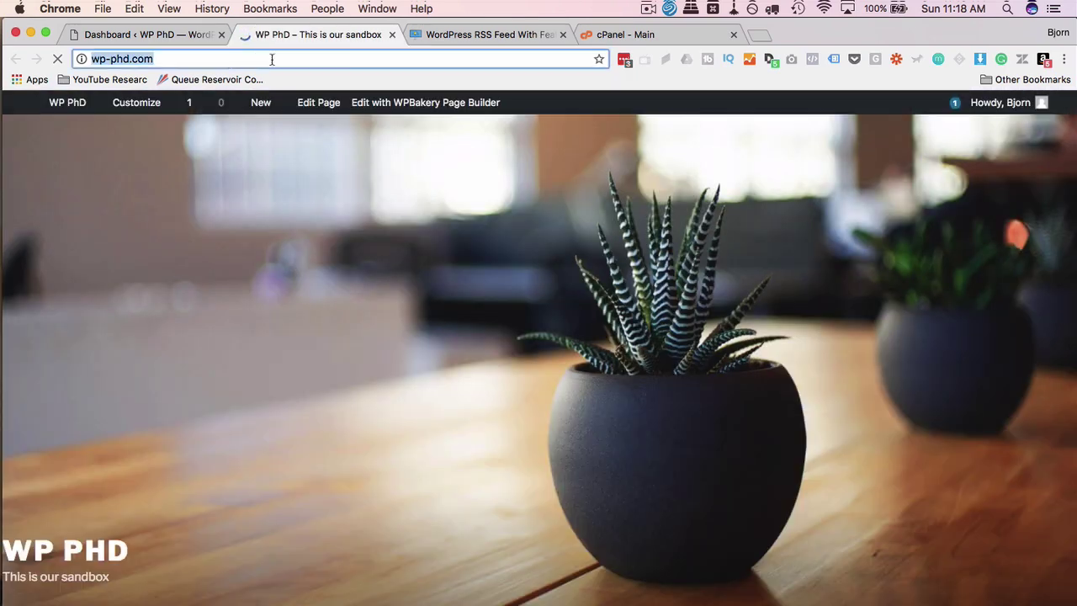
click(254, 59)
text(/feed)
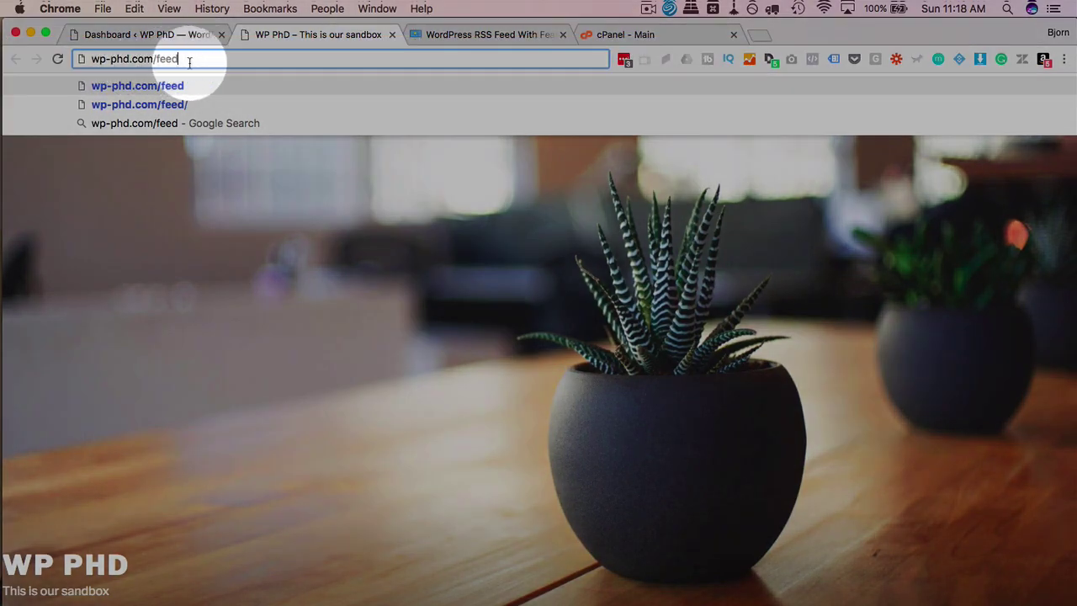
key(Return)
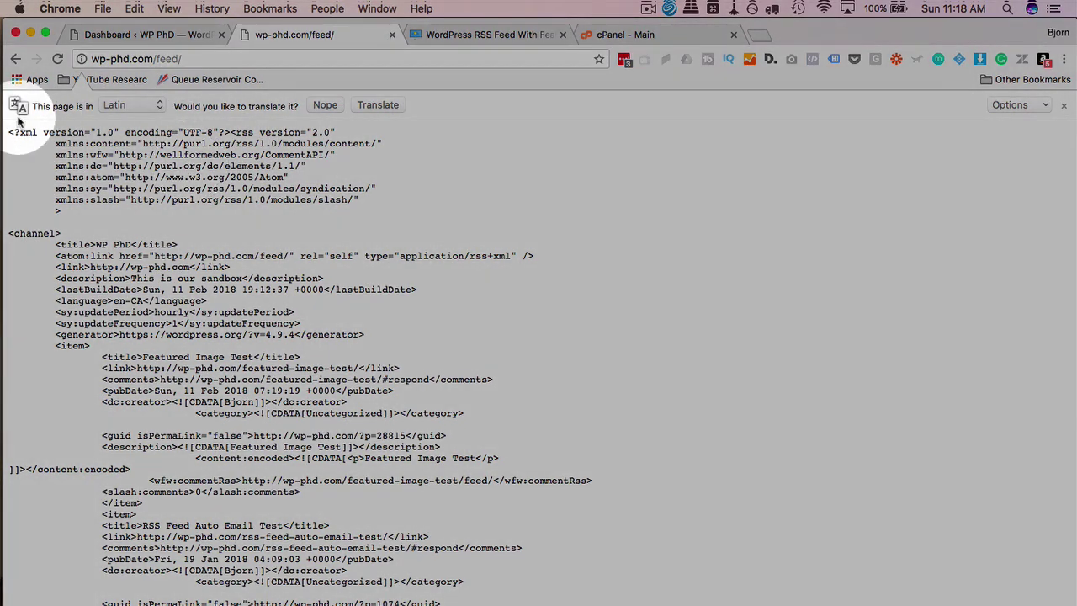
drag(8, 132, 93, 212)
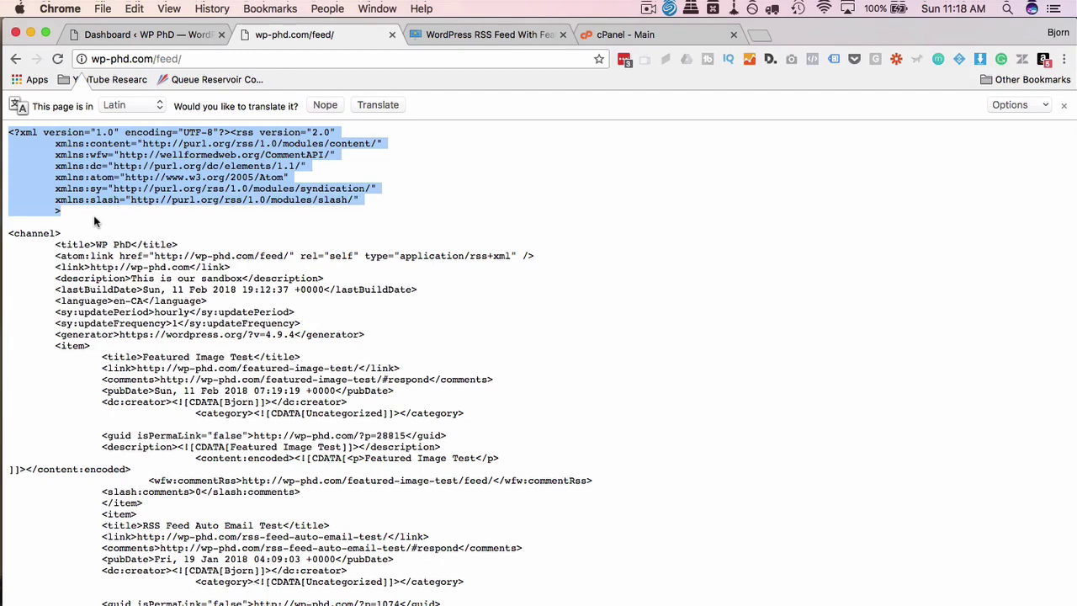
scroll(93, 221, down, 2)
click(10, 202)
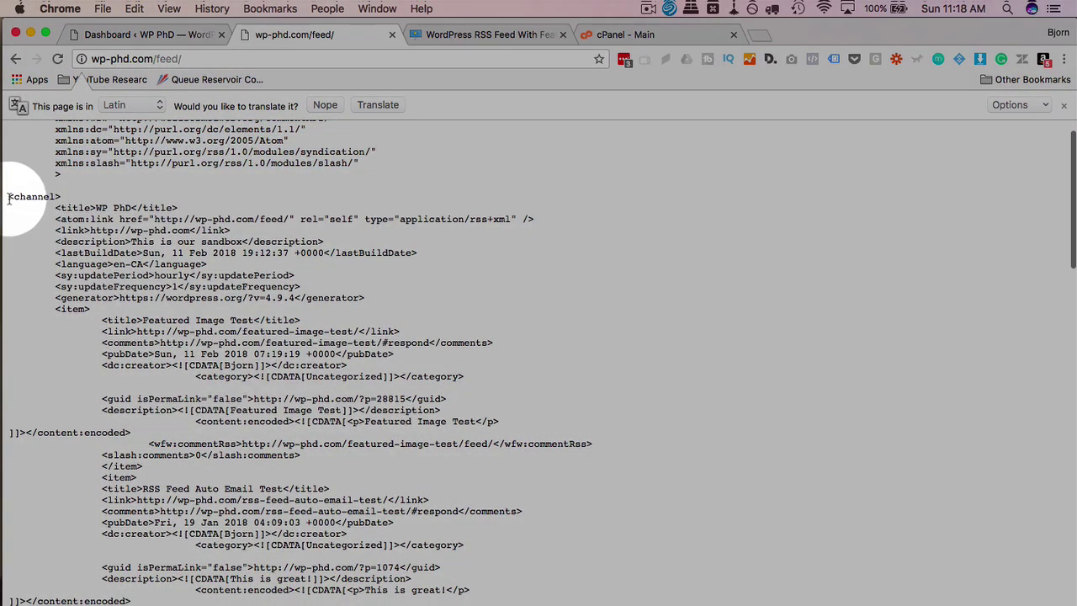
drag(8, 200, 177, 310)
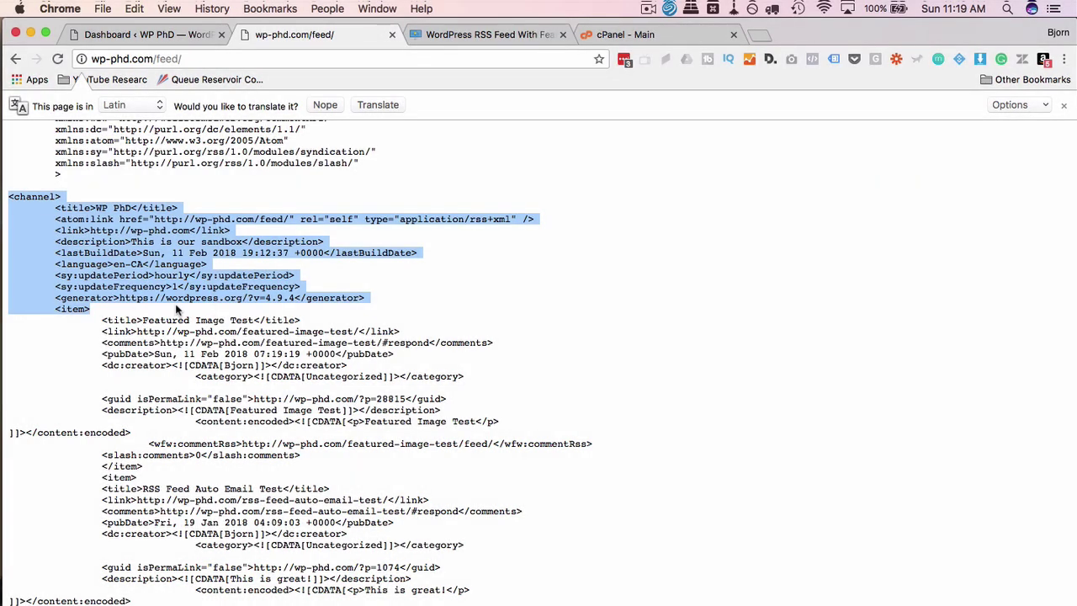
click(123, 320)
drag(86, 320, 498, 477)
scroll(498, 477, down, 2)
click(160, 252)
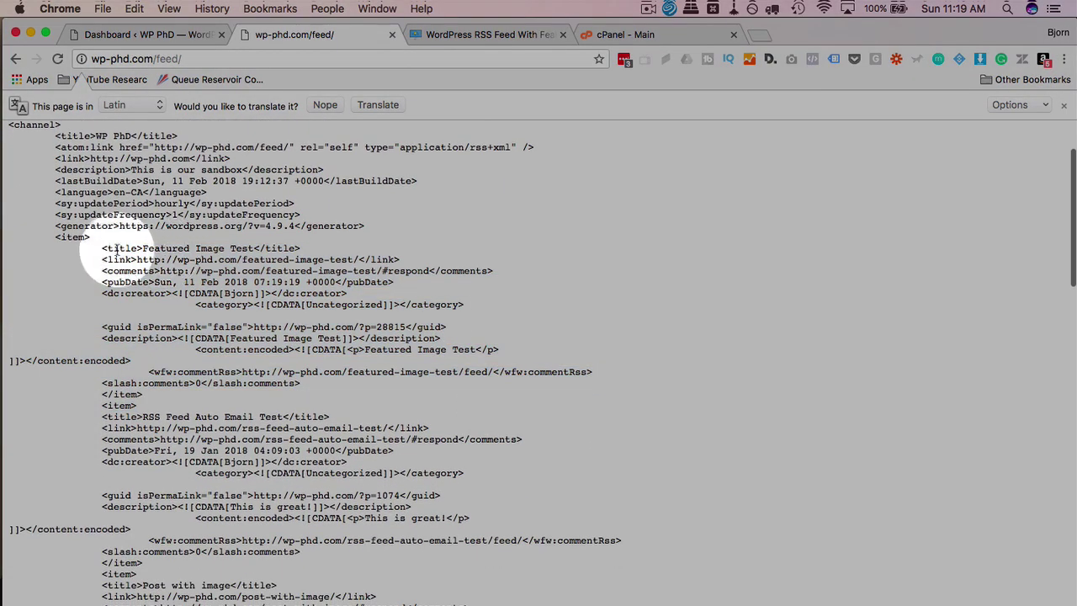
drag(53, 237, 97, 238)
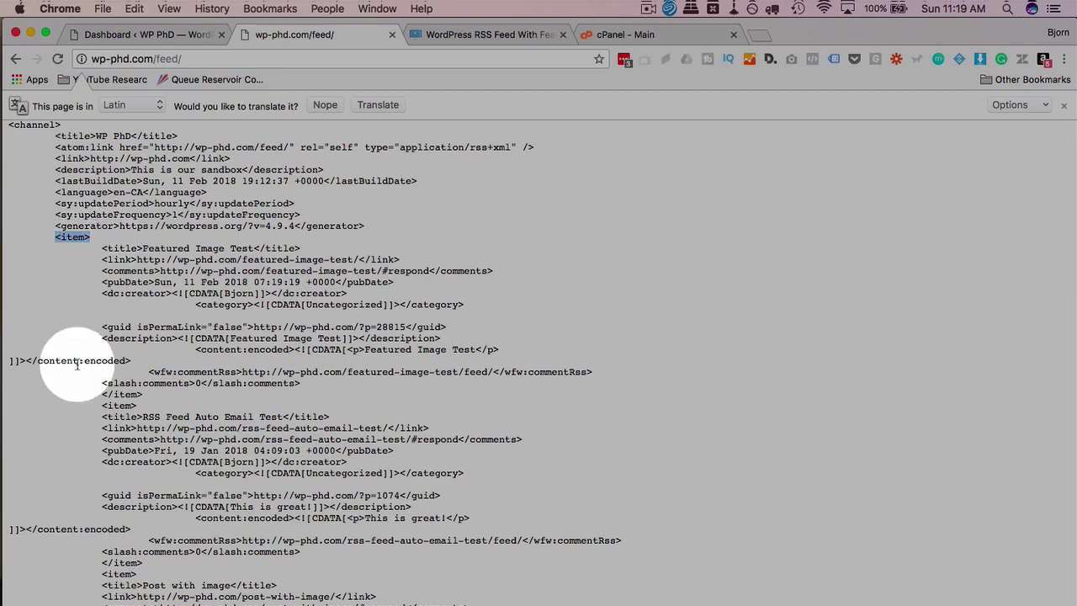
scroll(72, 362, down, 3)
scroll(74, 370, up, 1)
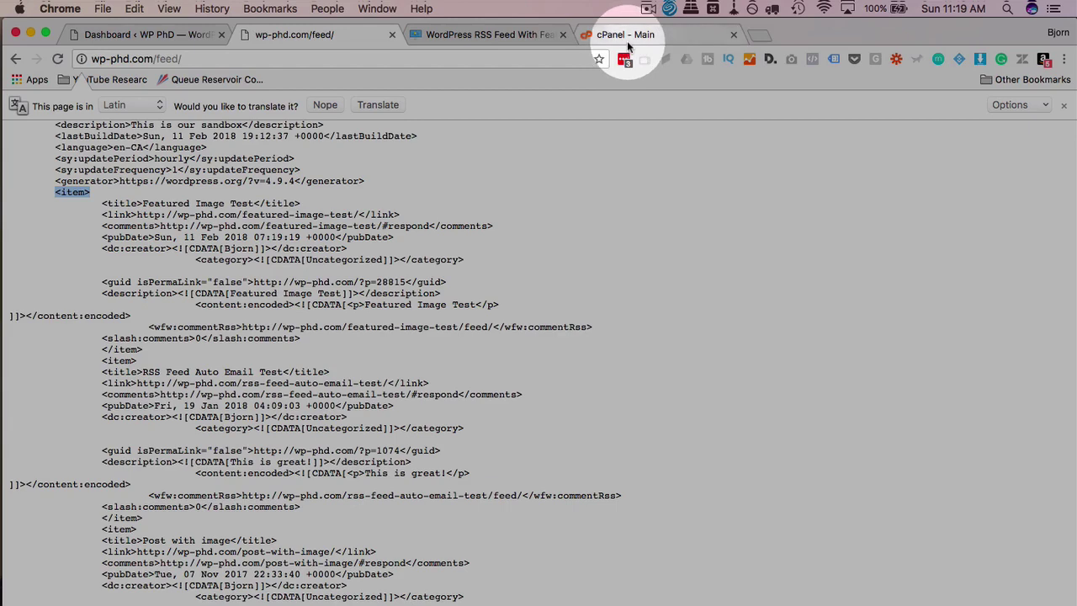
Copy the featuredtoRSS code snippet from the WordPress RSS Feed With Featured Image tutorial
click(518, 37)
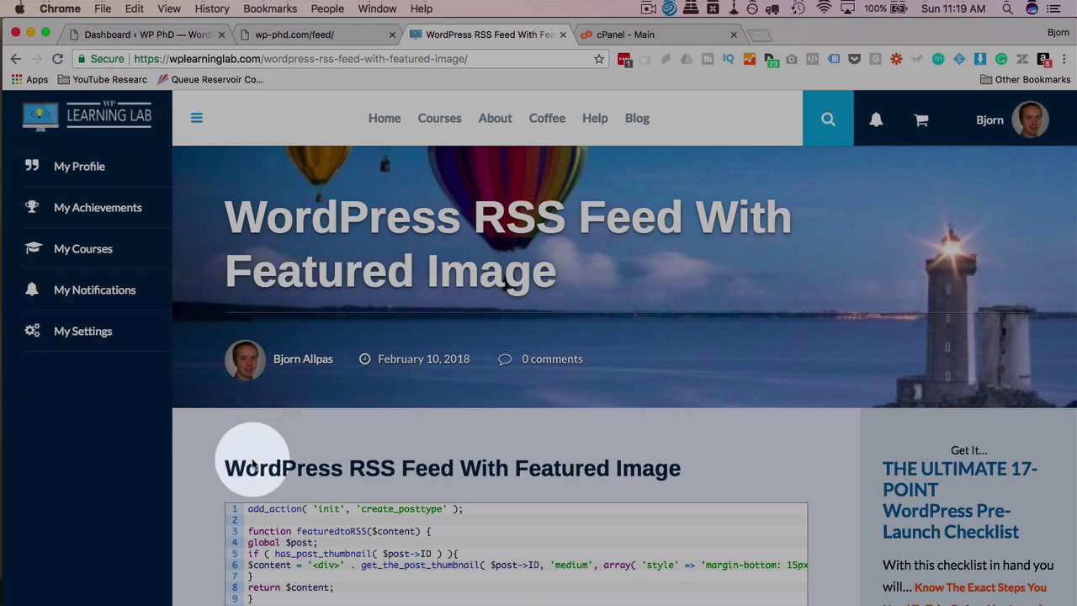
scroll(223, 463, down, 3)
scroll(392, 386, right, 1)
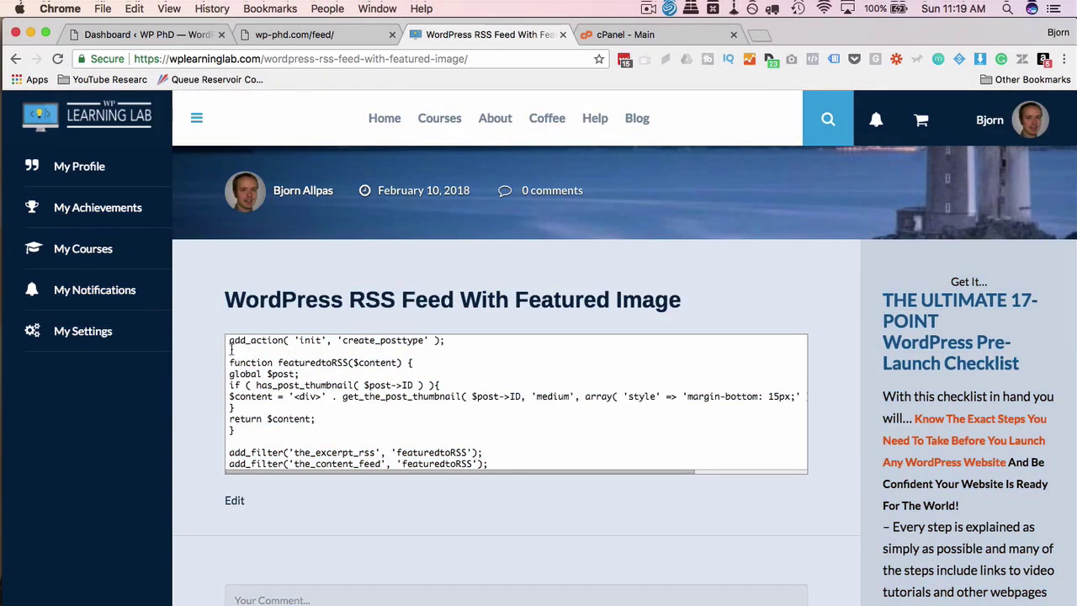
drag(227, 339, 548, 473)
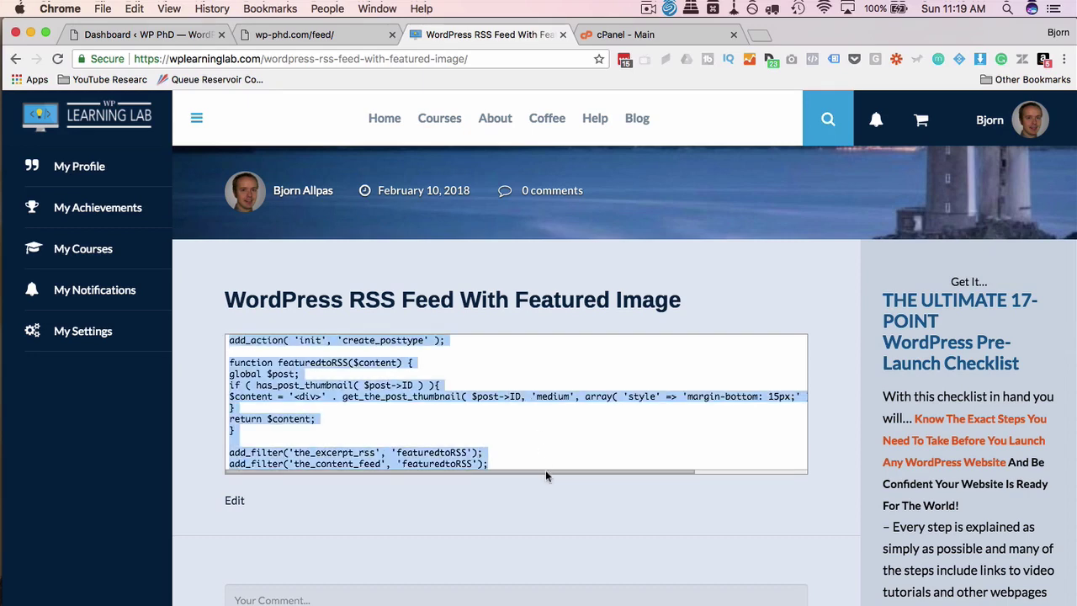
right_click(415, 404)
click(441, 434)
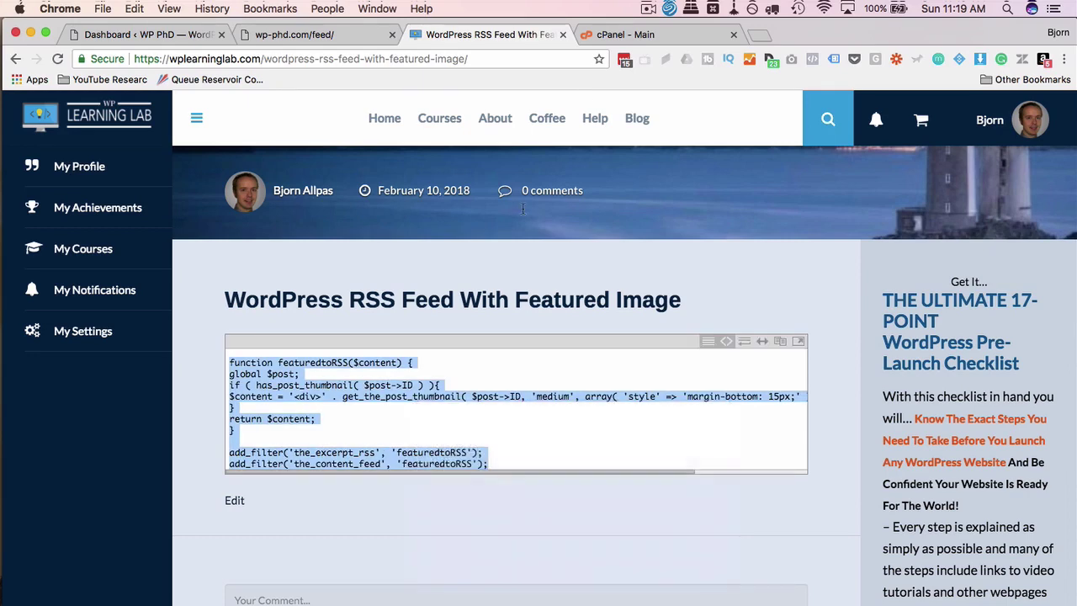
Browse File Manager to public_html/wp-content/themes/wpphd and select functions.php
click(619, 36)
click(135, 233)
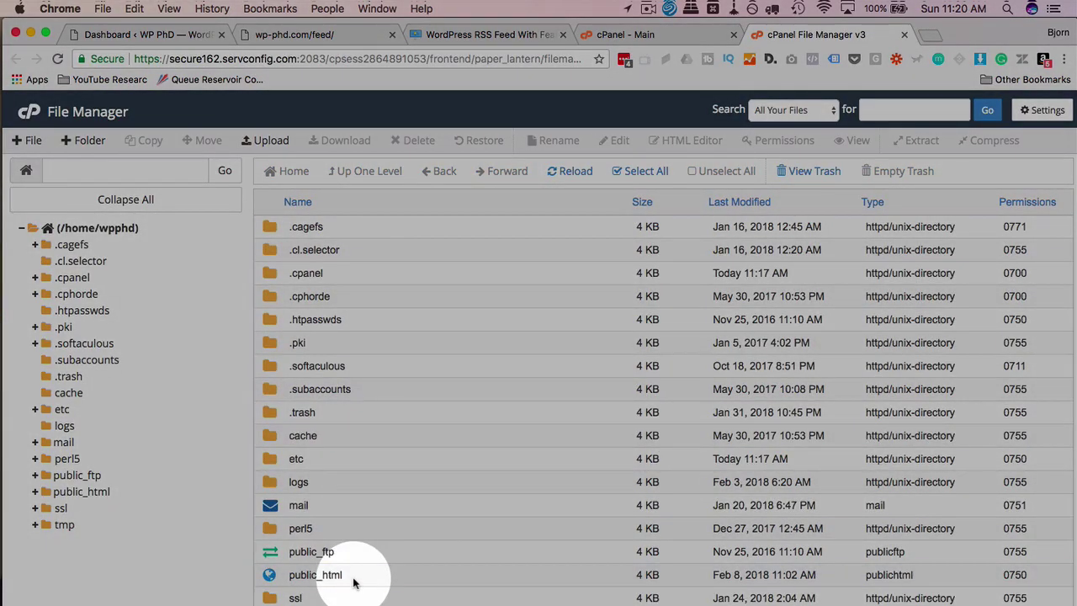
double_click(353, 582)
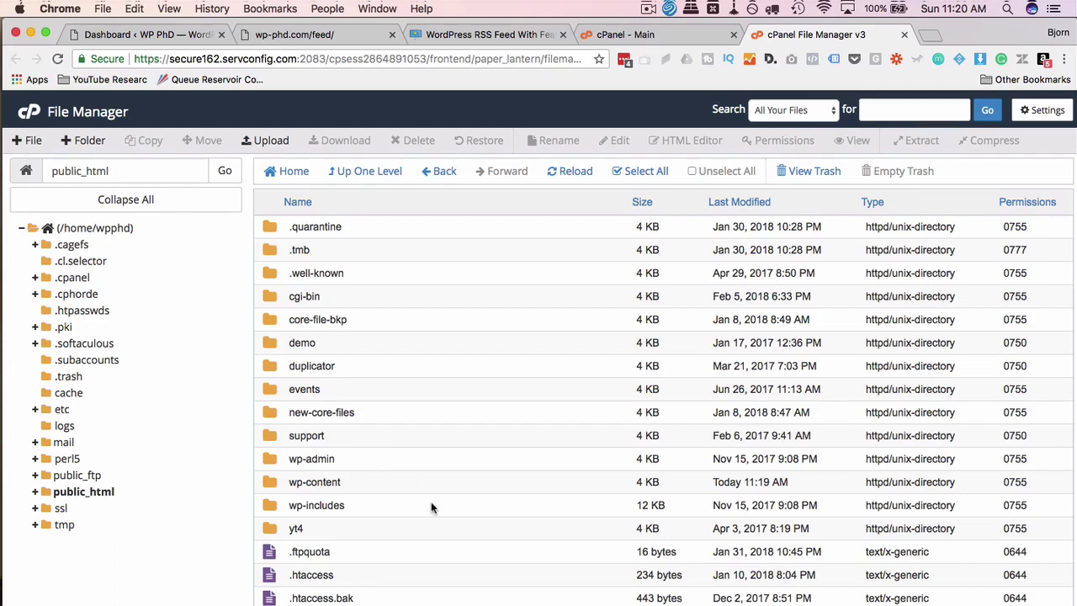
click(362, 526)
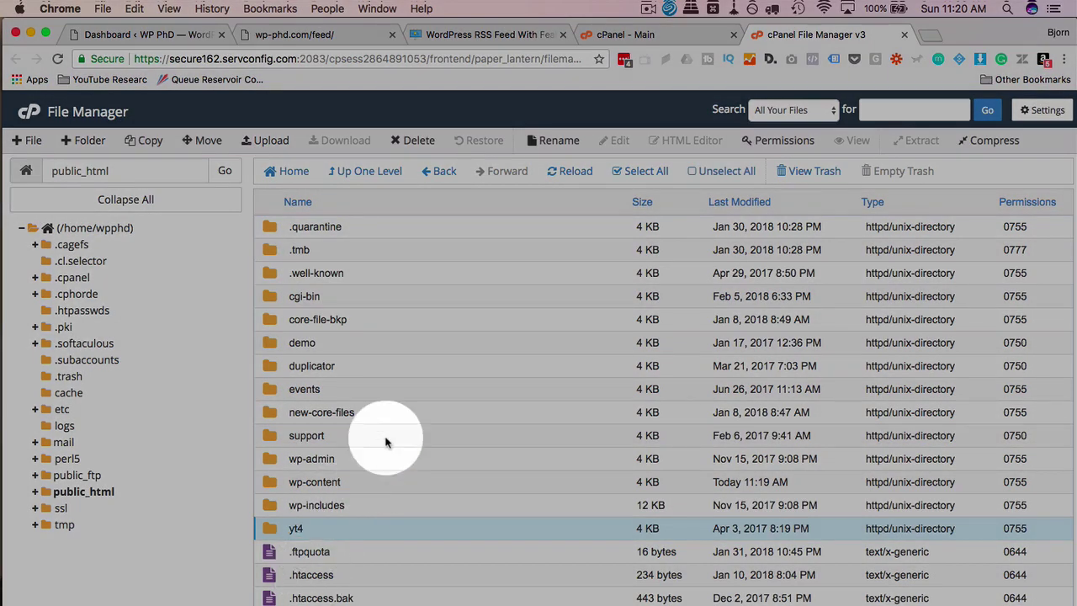
double_click(341, 482)
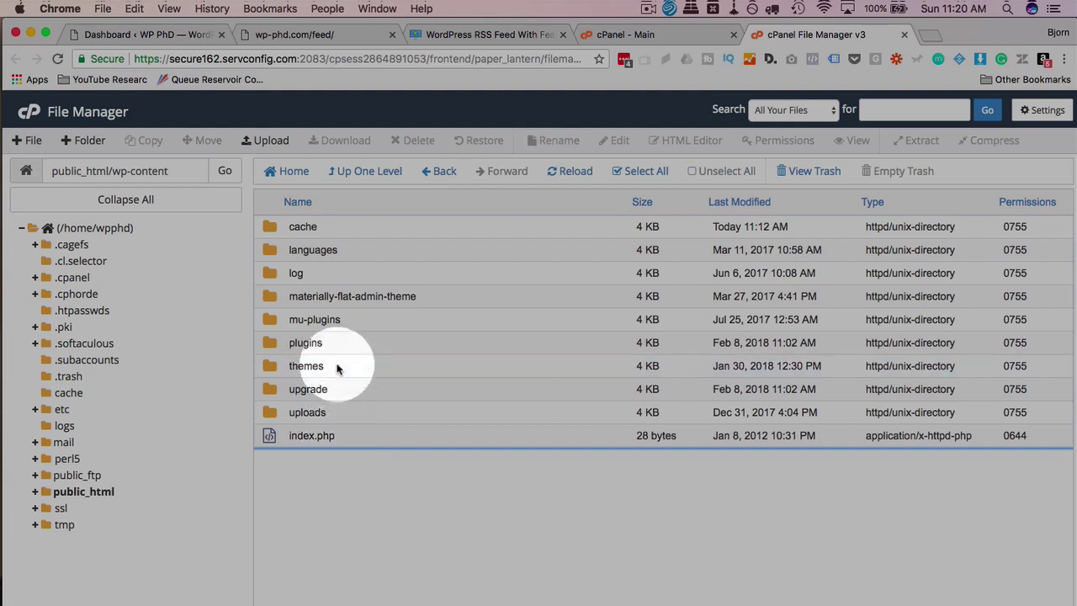
double_click(311, 366)
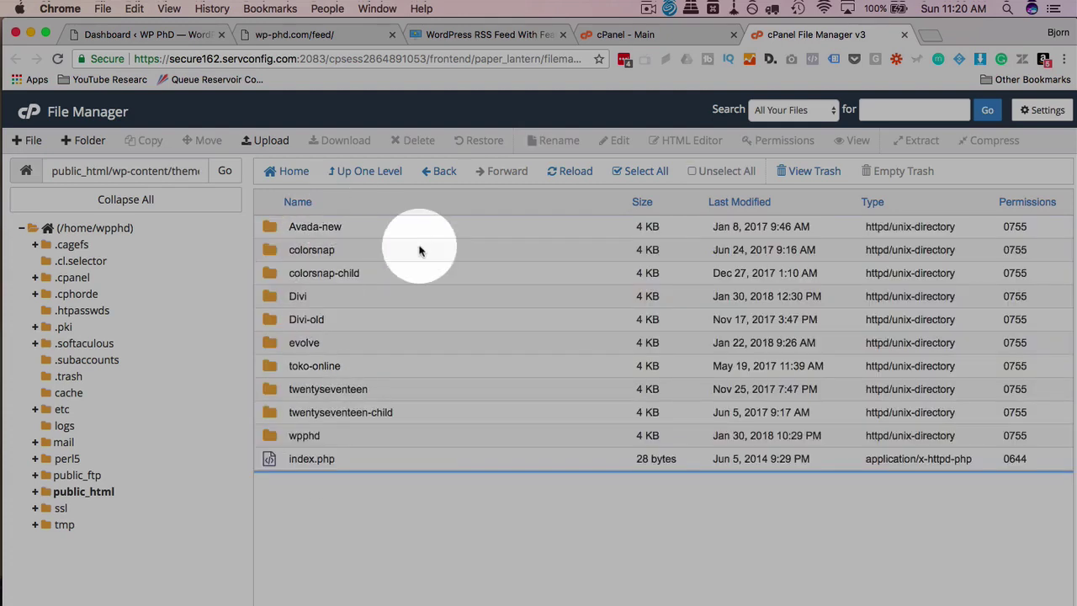
double_click(333, 435)
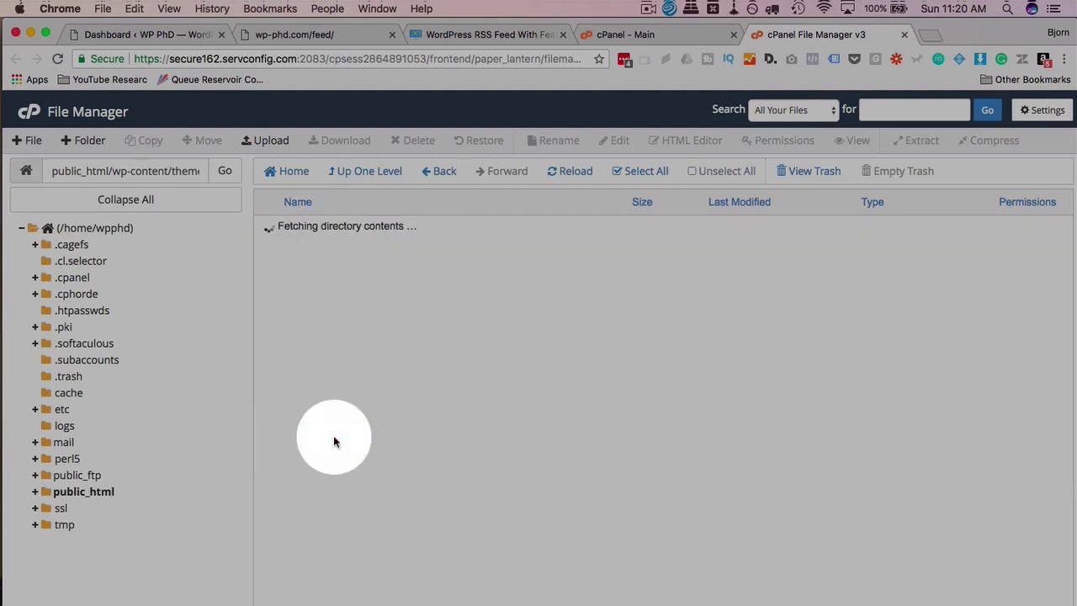
click(375, 275)
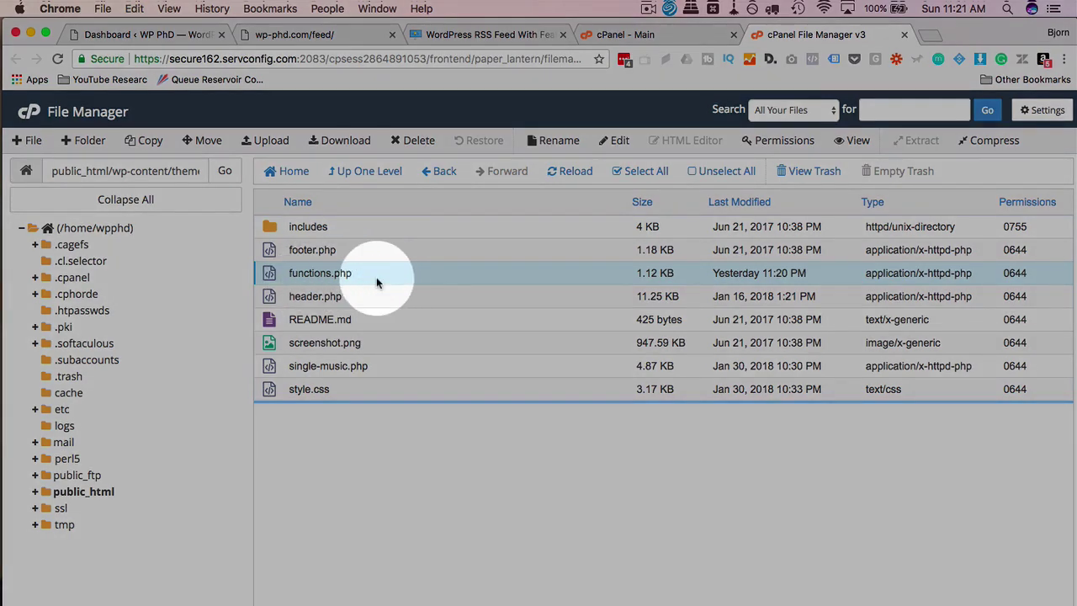
Copy functions.php to a backup named functions.php-bkp in the wpphd folder
click(145, 141)
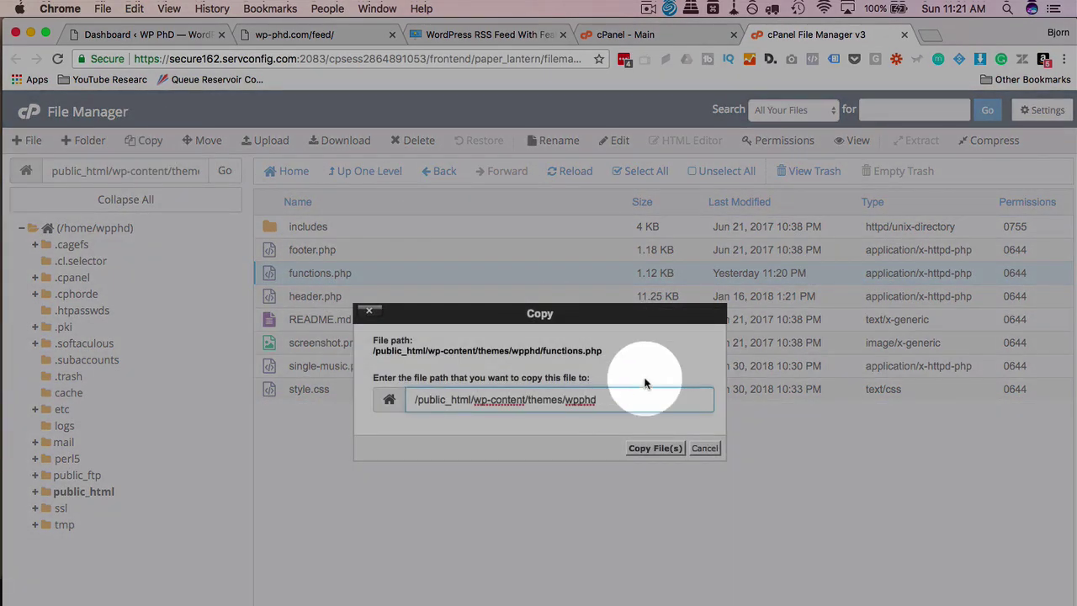
click(625, 401)
text(/f)
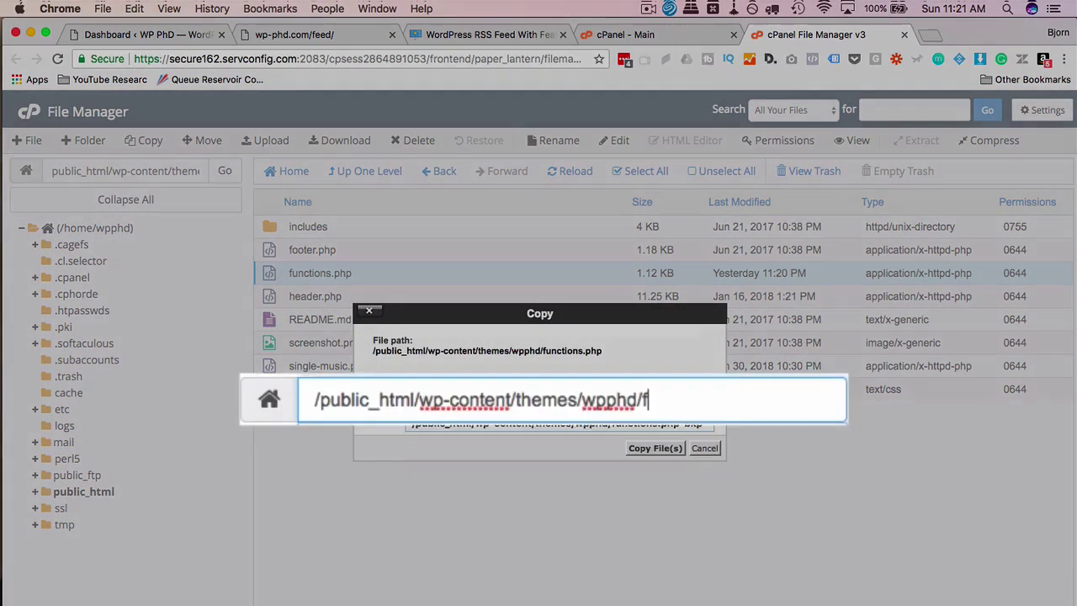
text(unctions.php-)
key(BackSpace)
text(bk)
key(BackSpace)
text(-b)
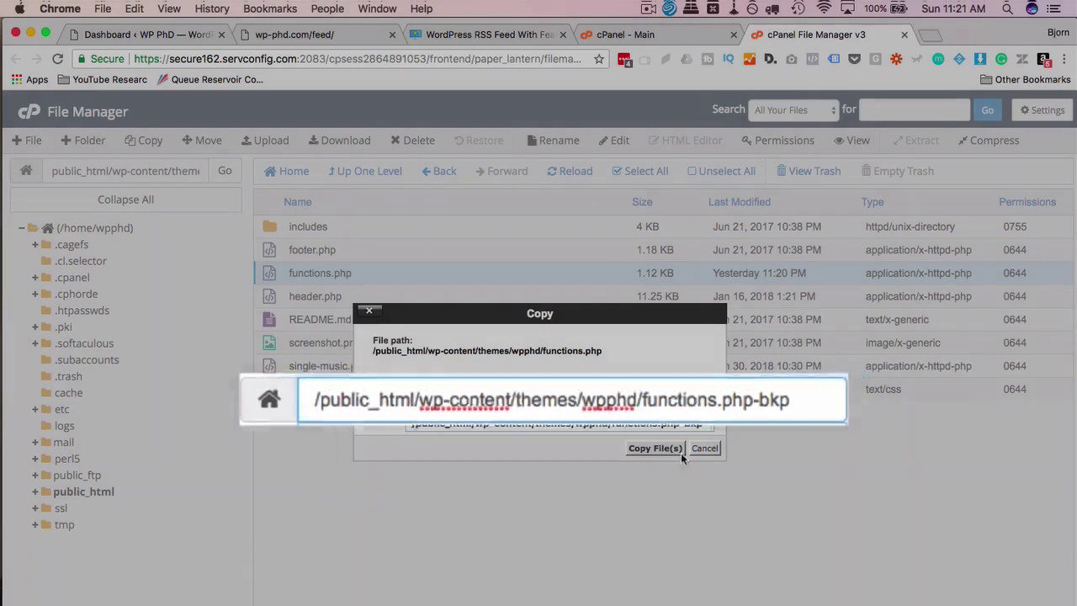
click(653, 448)
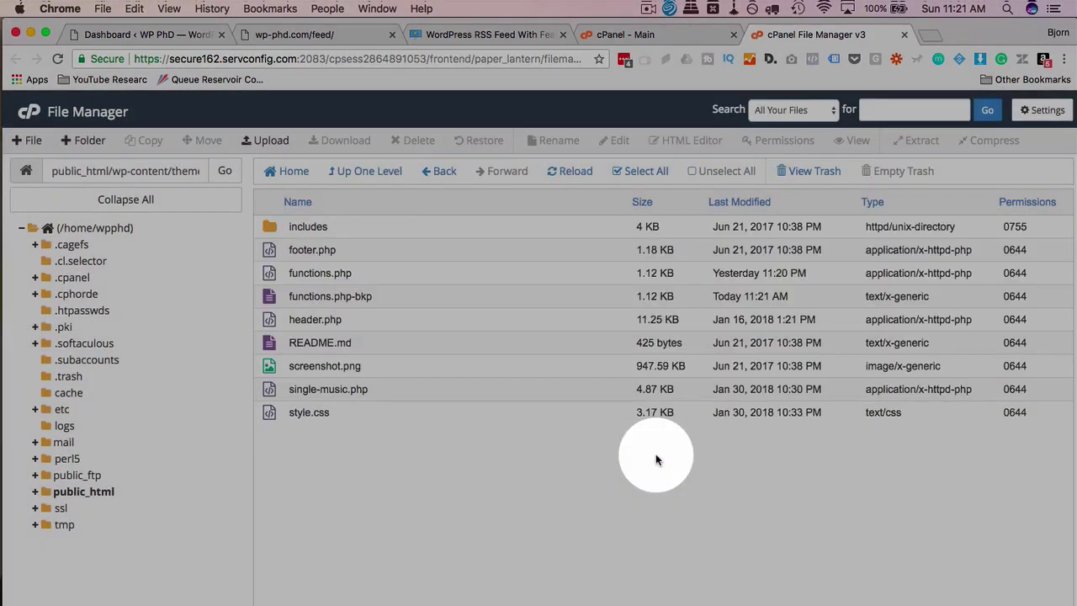
Select the original functions.php and open it in the code editor
click(362, 296)
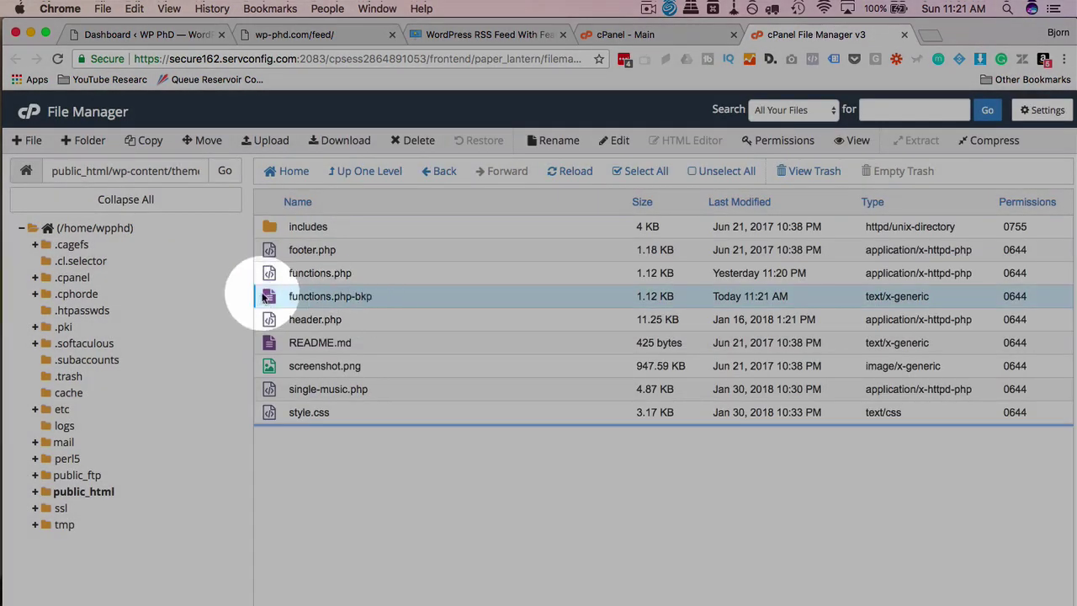
click(345, 275)
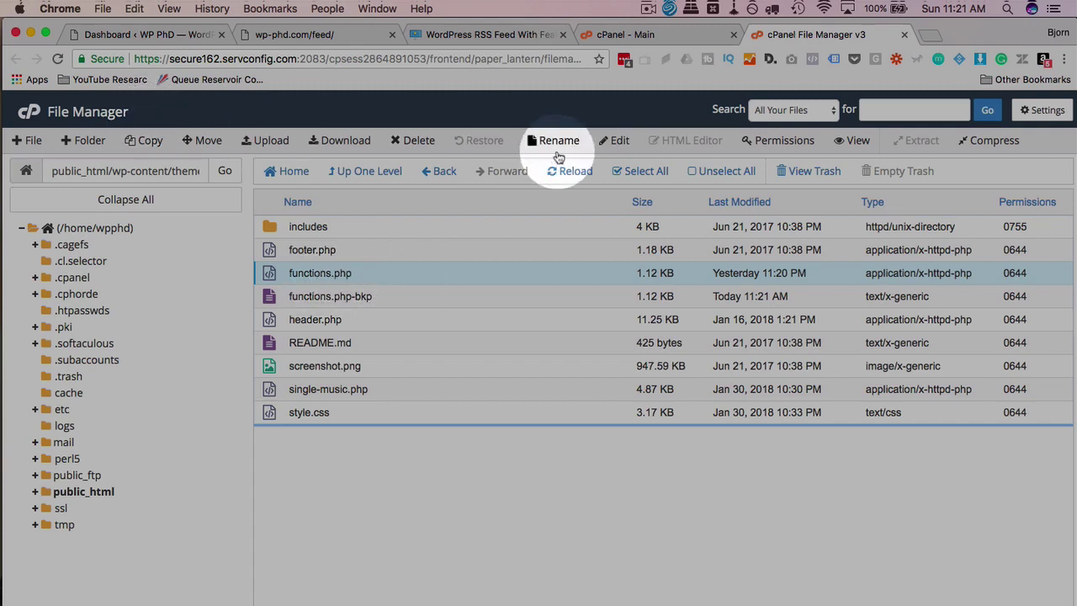
click(620, 141)
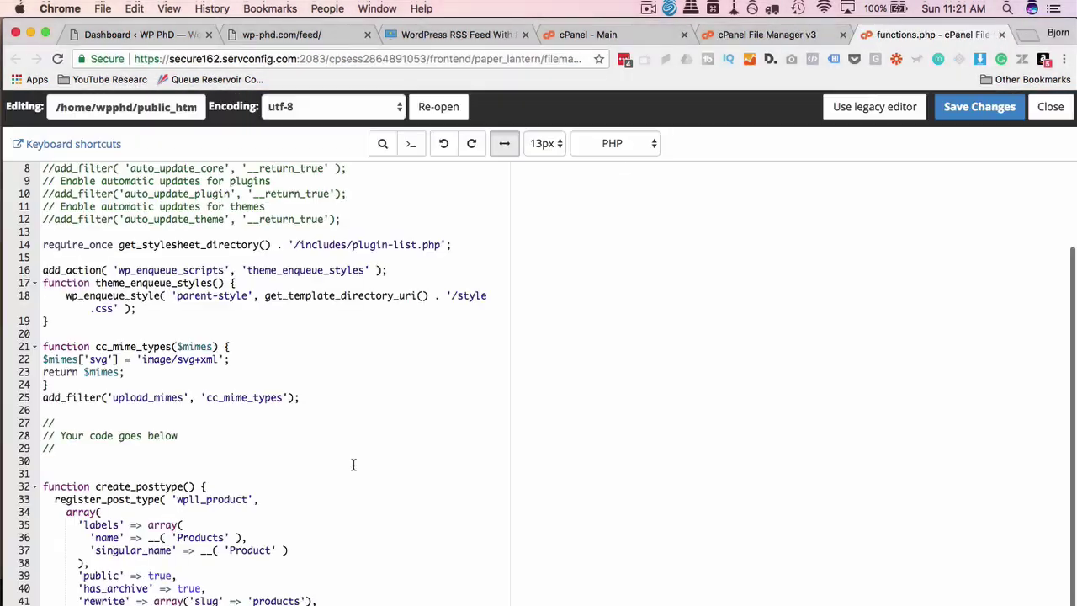
Paste the featuredtoRSS code block at line 46, below the existing functions
key(Return)
key(Return)
key(Return)
key(Return)
key(Return)
key(Return)
key(Return)
key(Return)
key(Return)
key(Return)
key(Return)
key(Return)
key(Return)
key(Return)
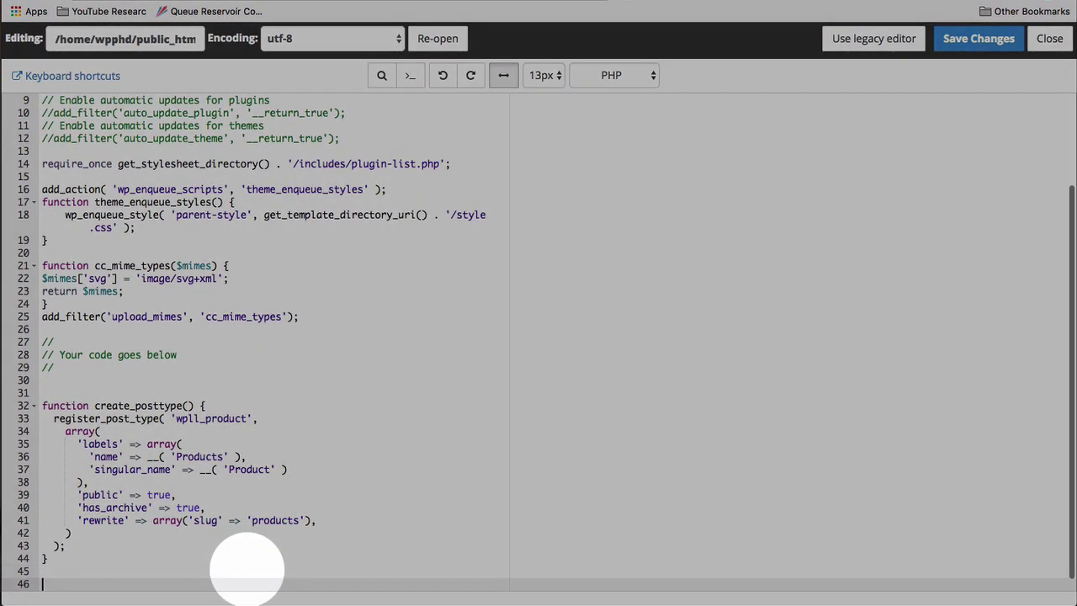
key(Return)
key(Return)
key(Return)
key(Return)
key(Return)
key(Return)
key(Return)
key(Return)
key(Return)
key(Return)
key(Return)
key(Return)
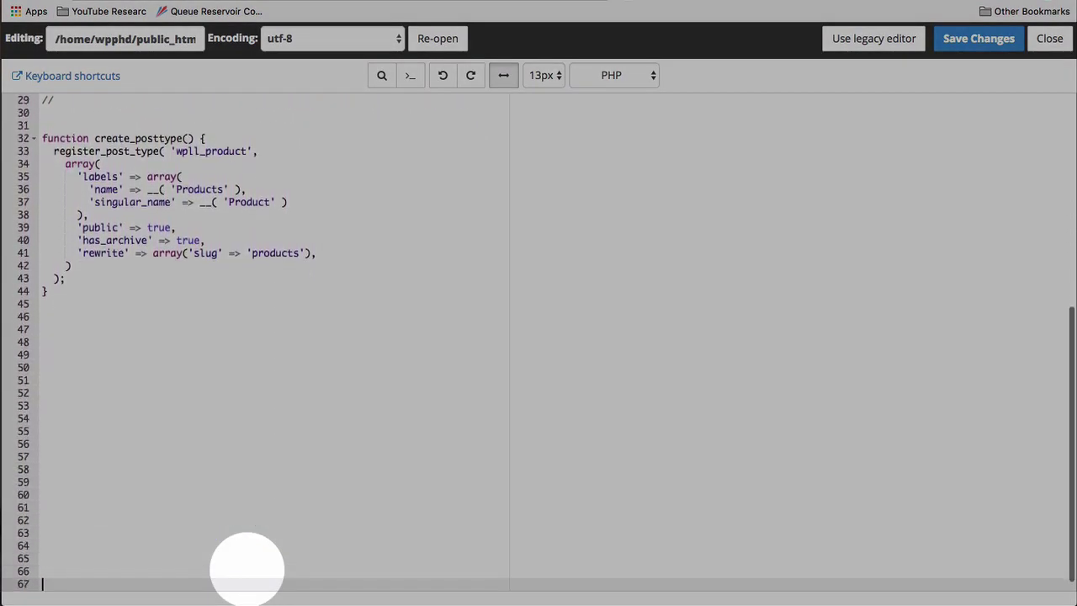
click(38, 278)
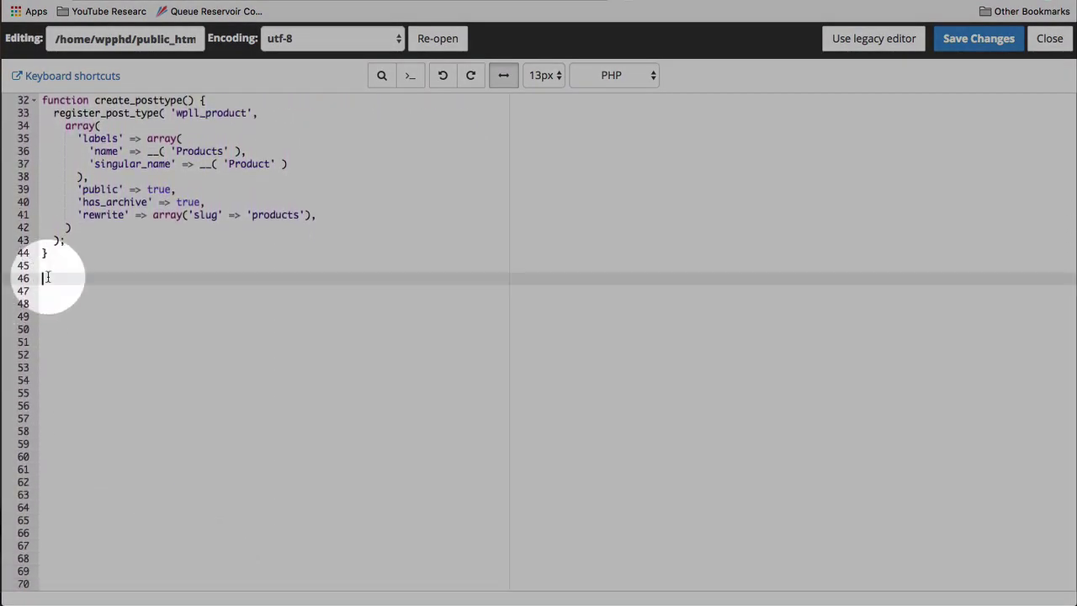
right_click(47, 274)
click(78, 350)
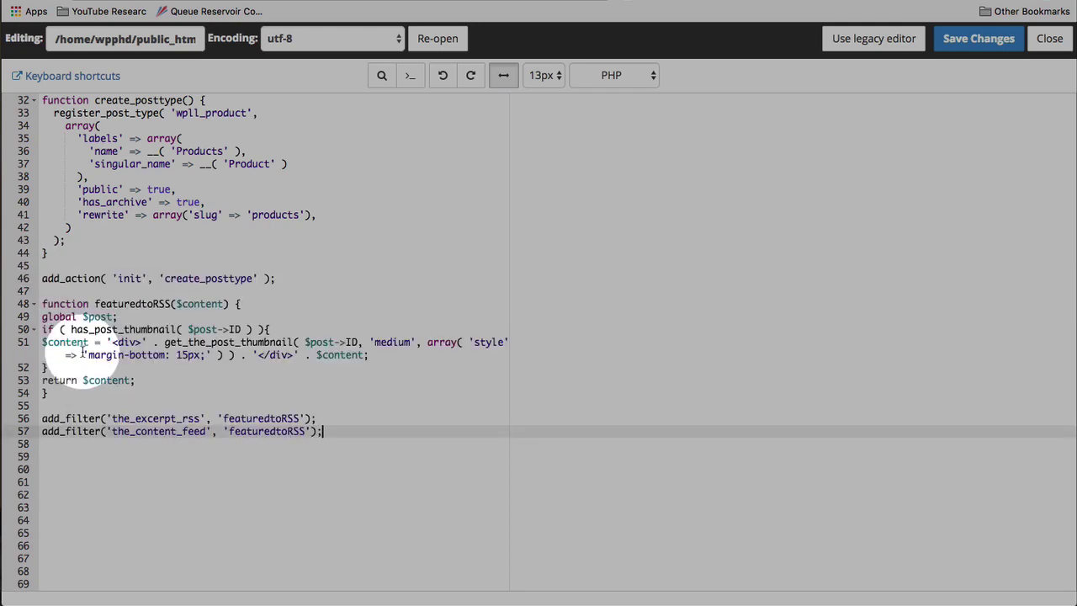
Delete the extra empty lines left below line 57
scroll(337, 274, down, 4)
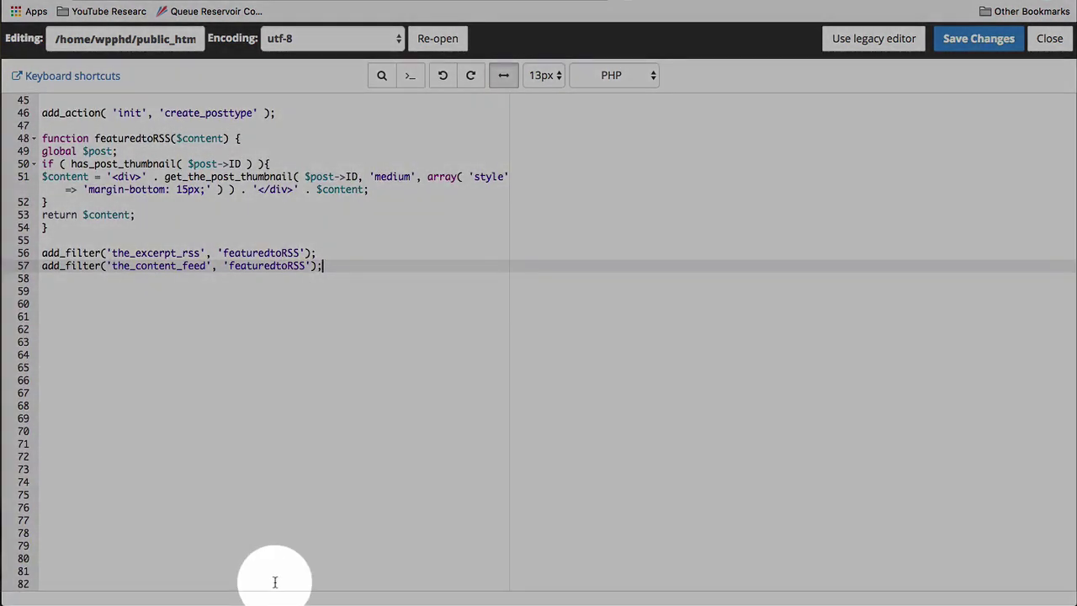
drag(275, 582, 339, 281)
scroll(326, 364, up, 2)
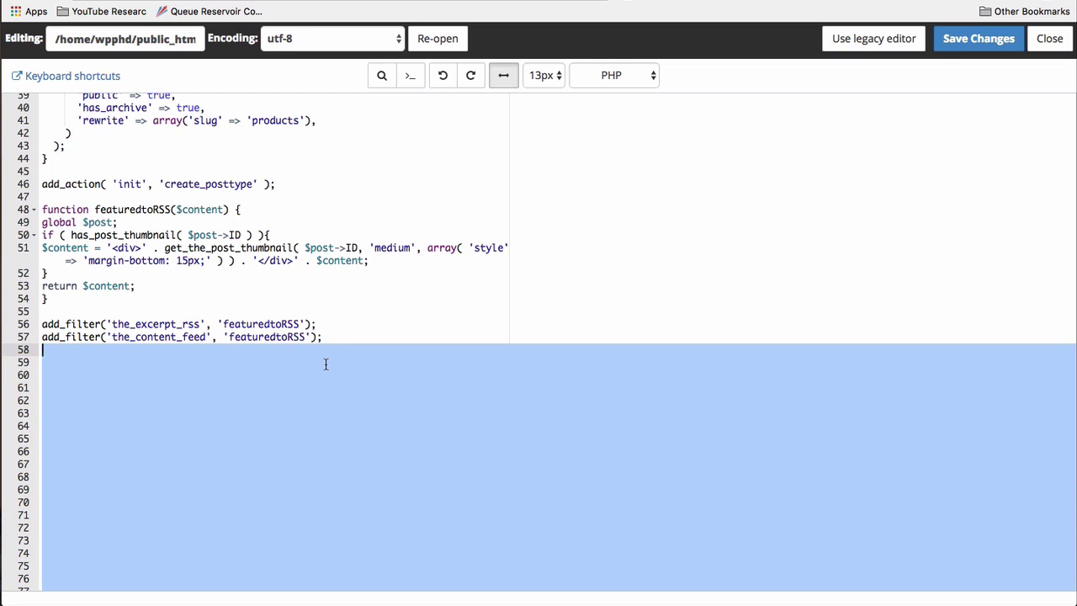
click(326, 438)
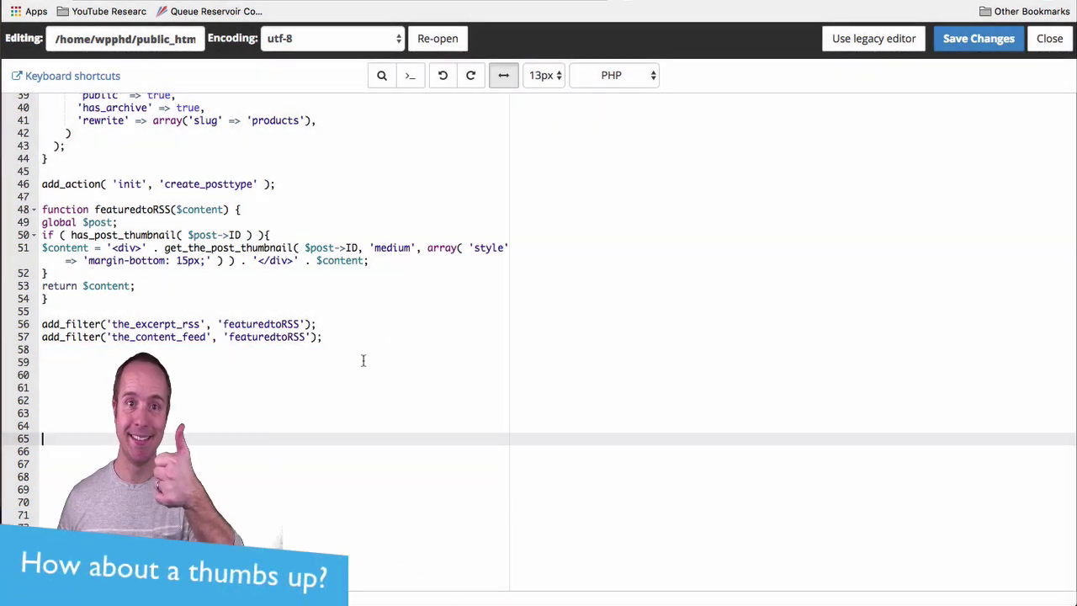
scroll(363, 360, down, 3)
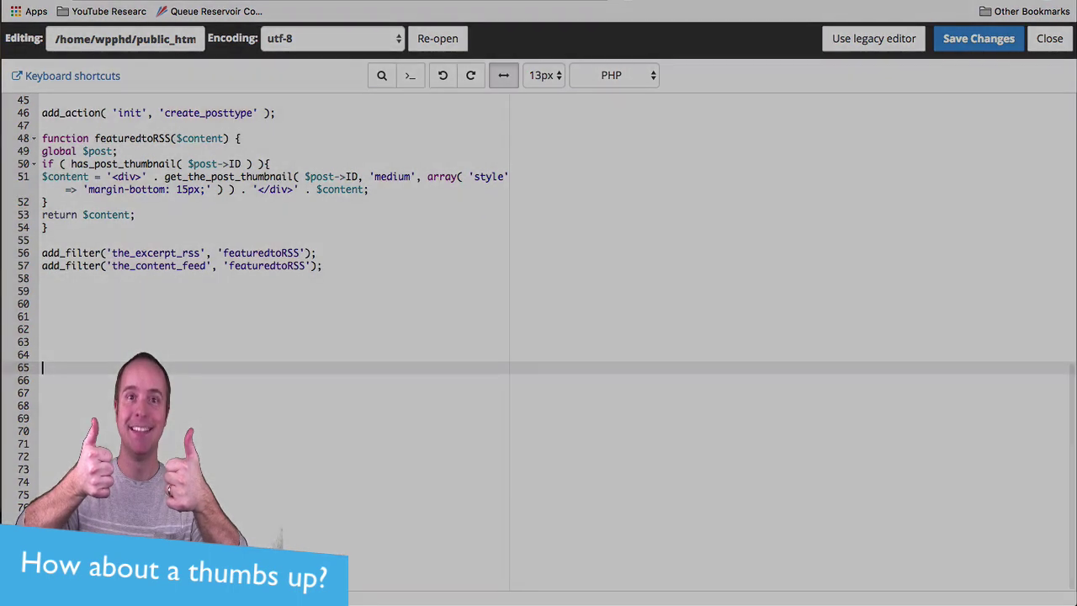
drag(260, 572, 257, 281)
key(BackSpace)
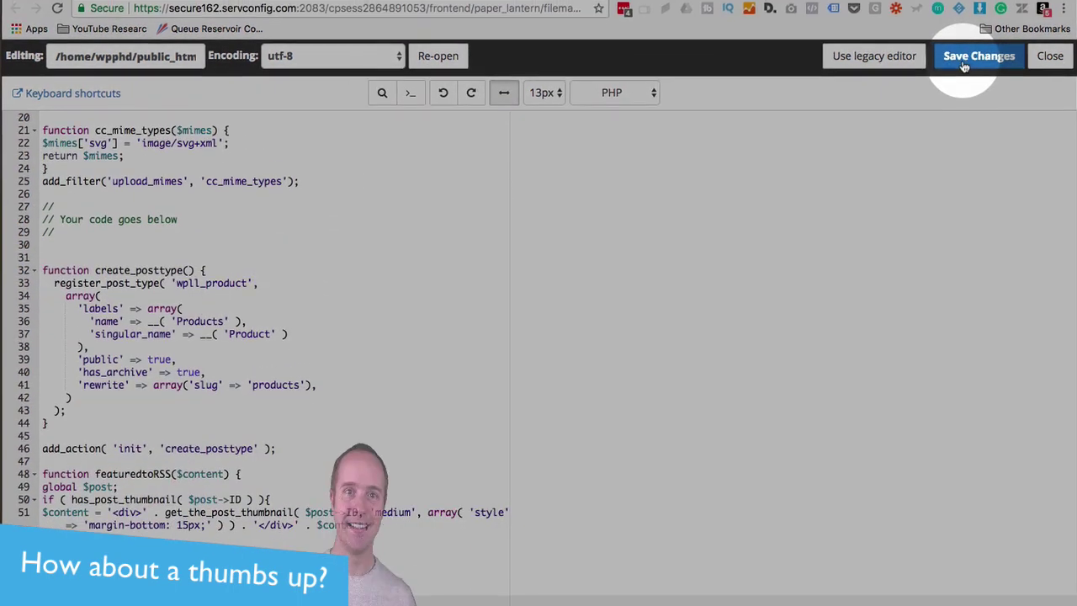
Save the edited functions.php and return to the WordPress dashboard
click(964, 71)
click(298, 34)
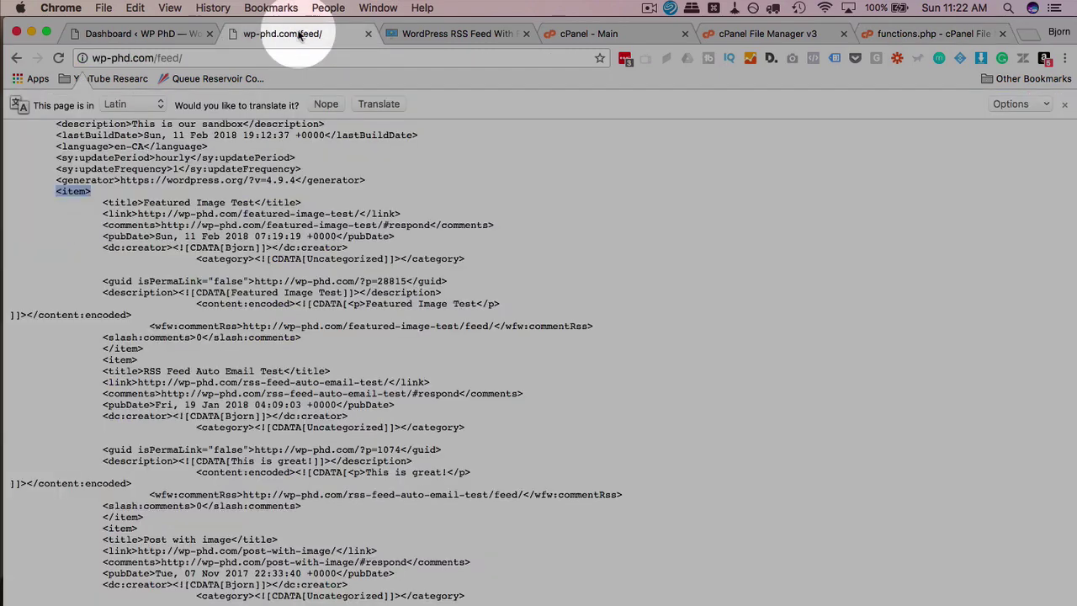
click(154, 34)
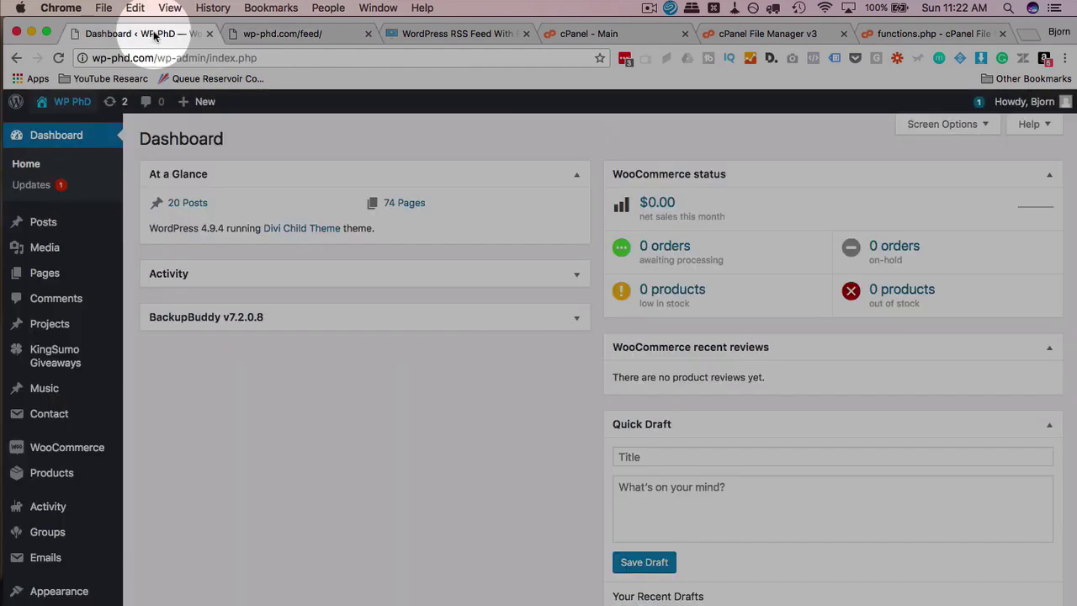
Start a new post titled 'My Best Featured Image' and copy the title into its body
mouse_move(59, 223)
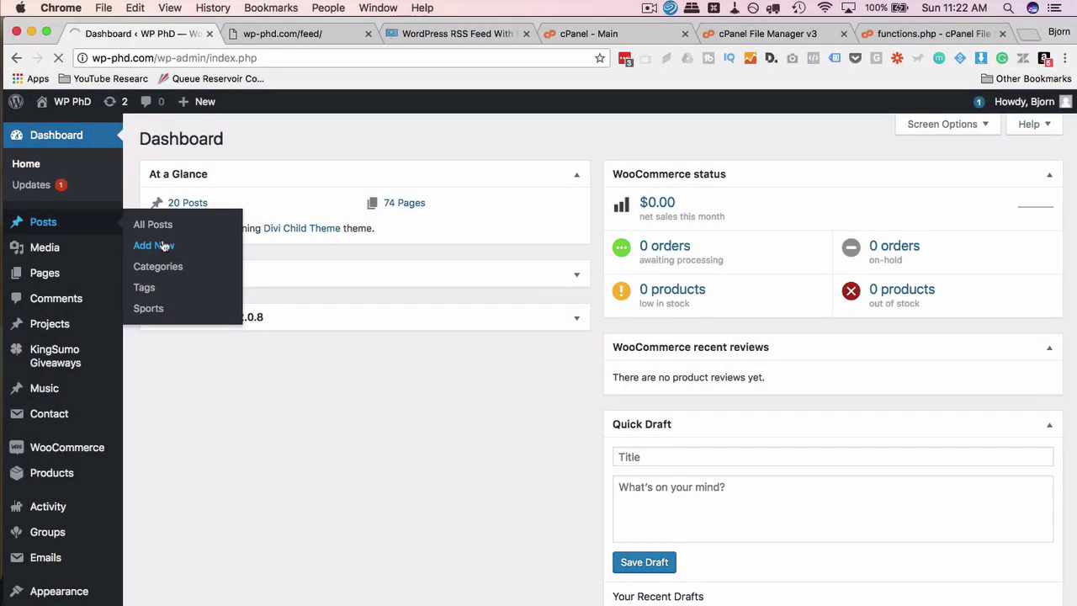
text(My Best Featured Image)
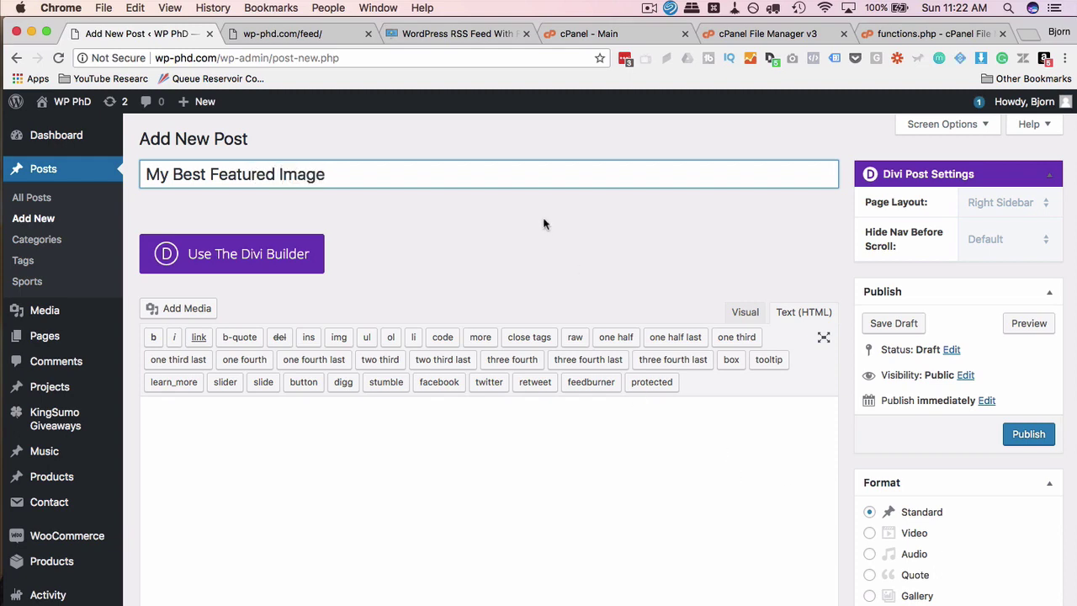
key(super+a)
key(super+c)
click(607, 489)
key(super+v)
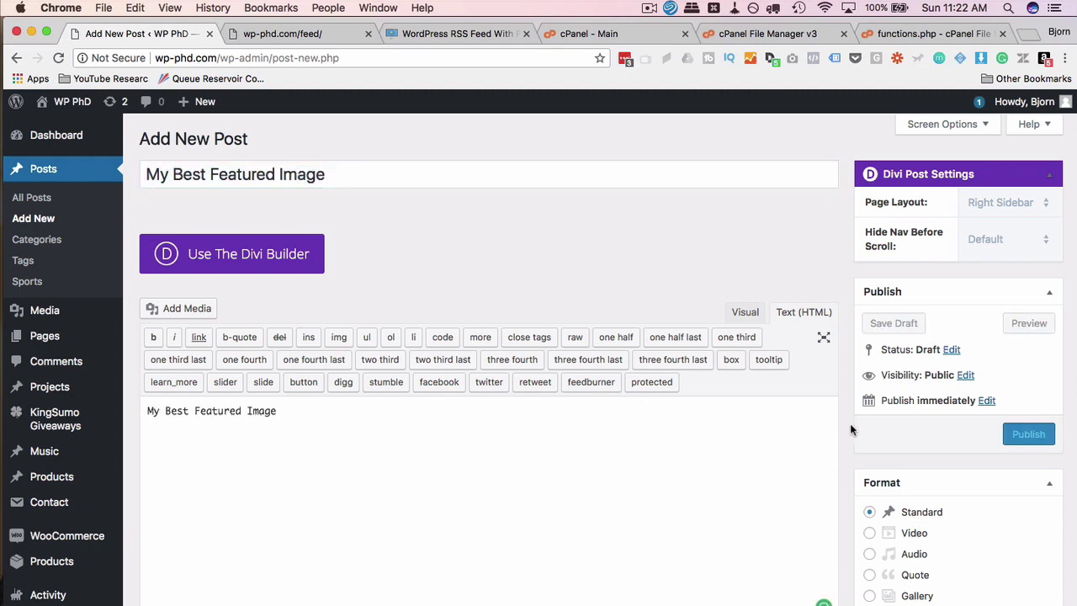
Set the bridge photo item-3.jpg as the featured image and publish the post
scroll(849, 423, down, 10)
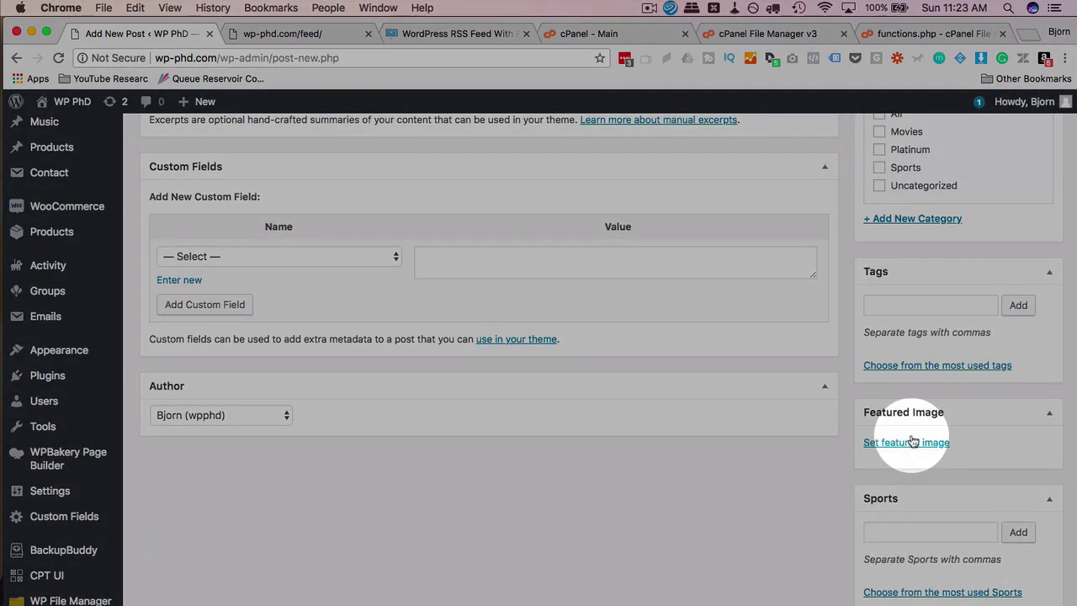
click(908, 439)
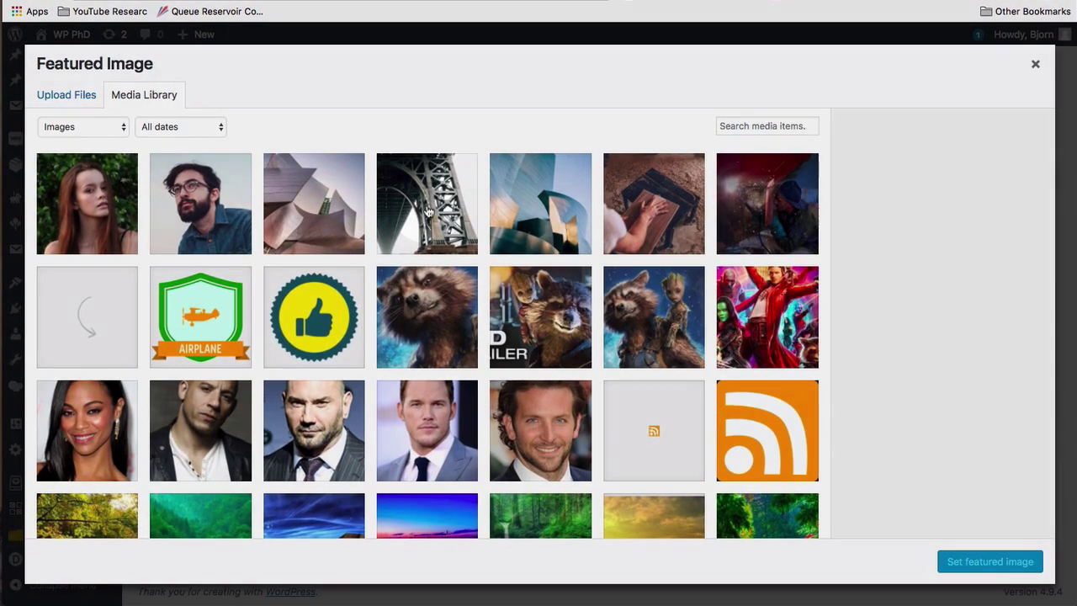
click(427, 212)
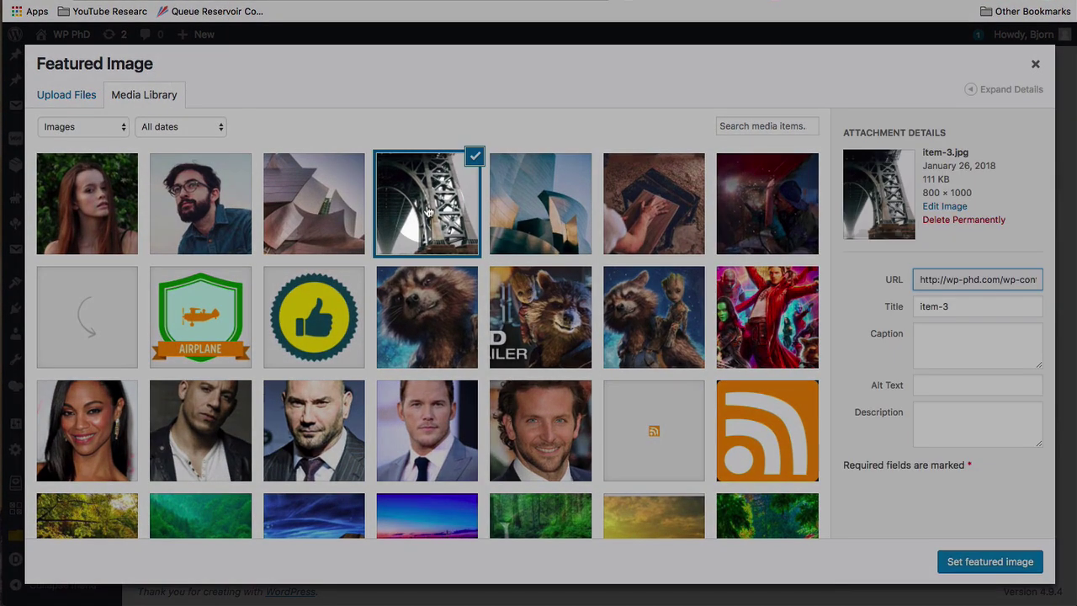
click(968, 562)
click(1036, 367)
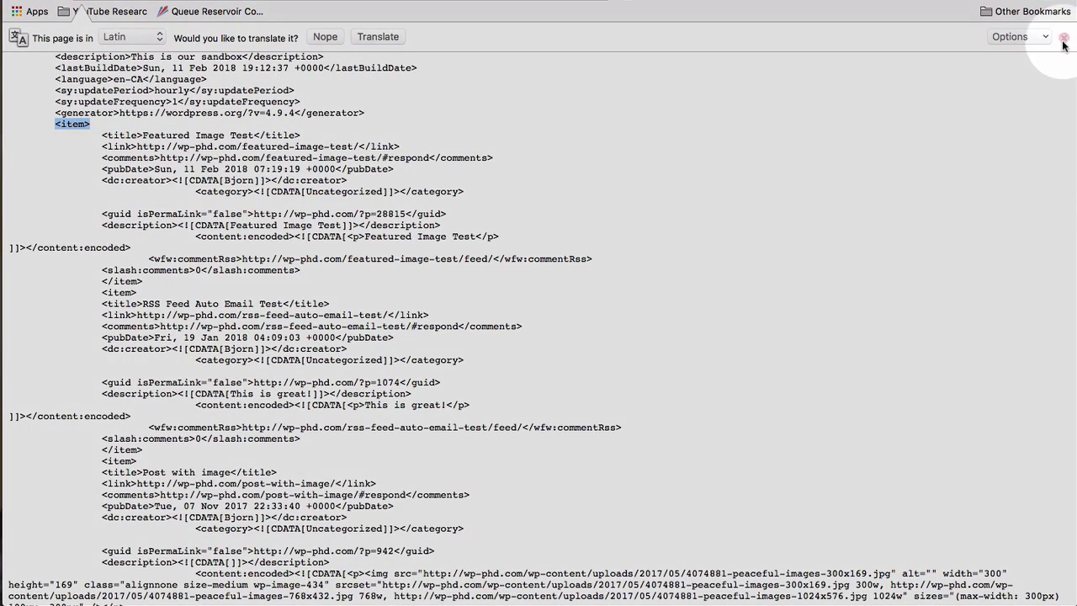
Dismiss the translate bar and reload the wp-phd.com/feed tab
click(1063, 37)
scroll(110, 168, up, 3)
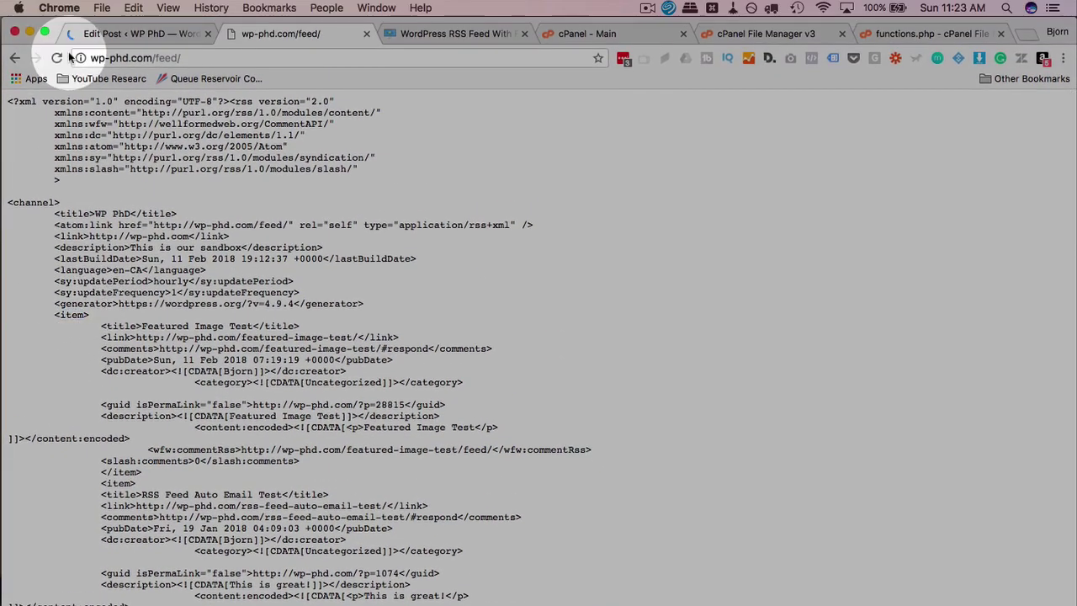
click(57, 58)
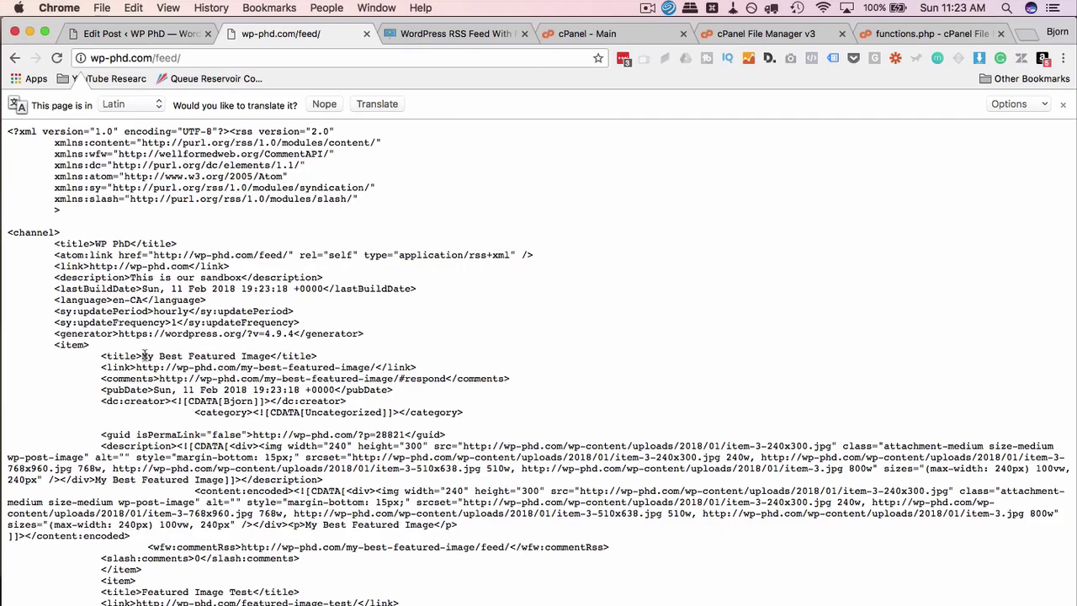
Highlight the 'My Best Featured Image' title and its featured image URL in content:encoded
double_click(145, 356)
drag(145, 356, 270, 357)
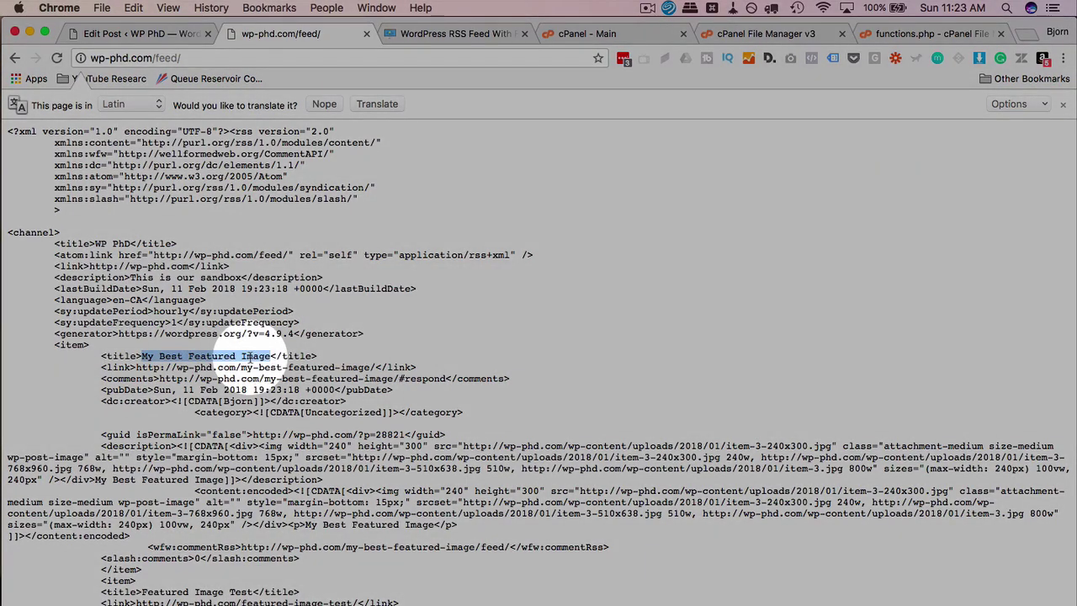
scroll(249, 357, down, 3)
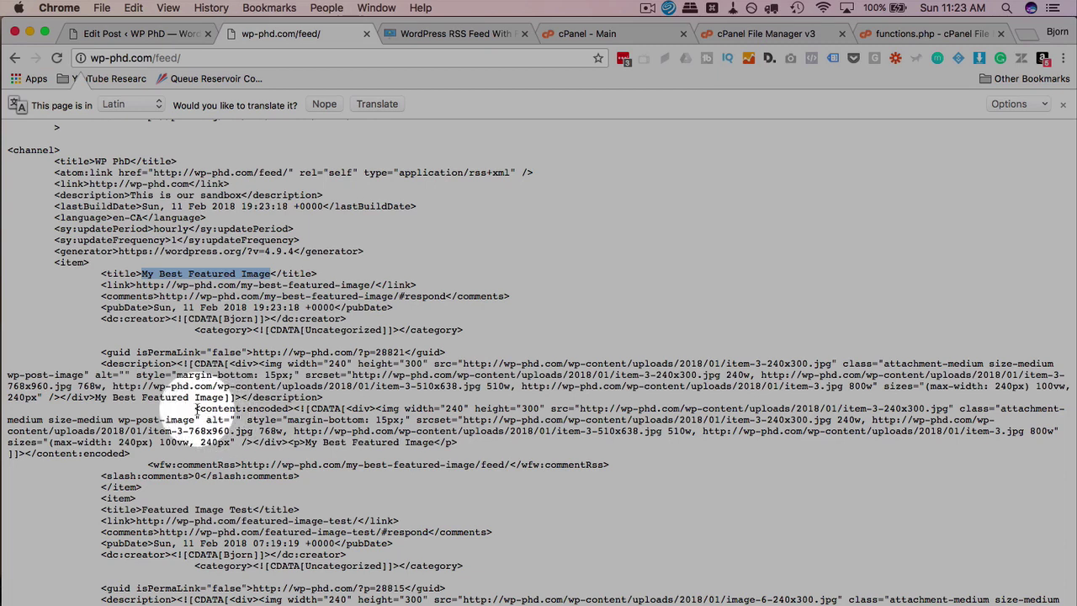
drag(197, 408, 293, 408)
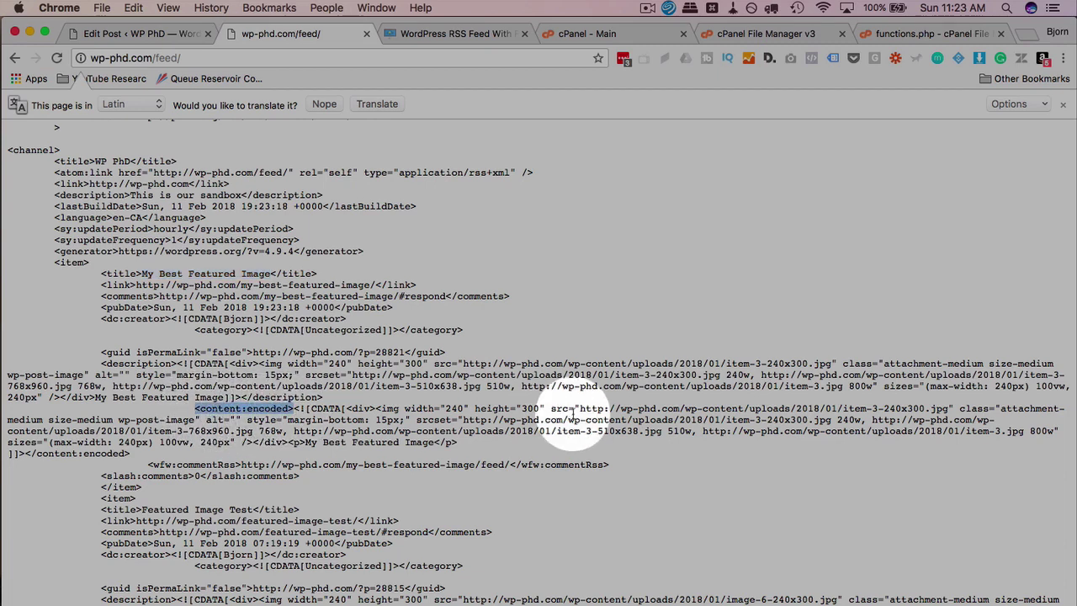
drag(579, 408, 950, 410)
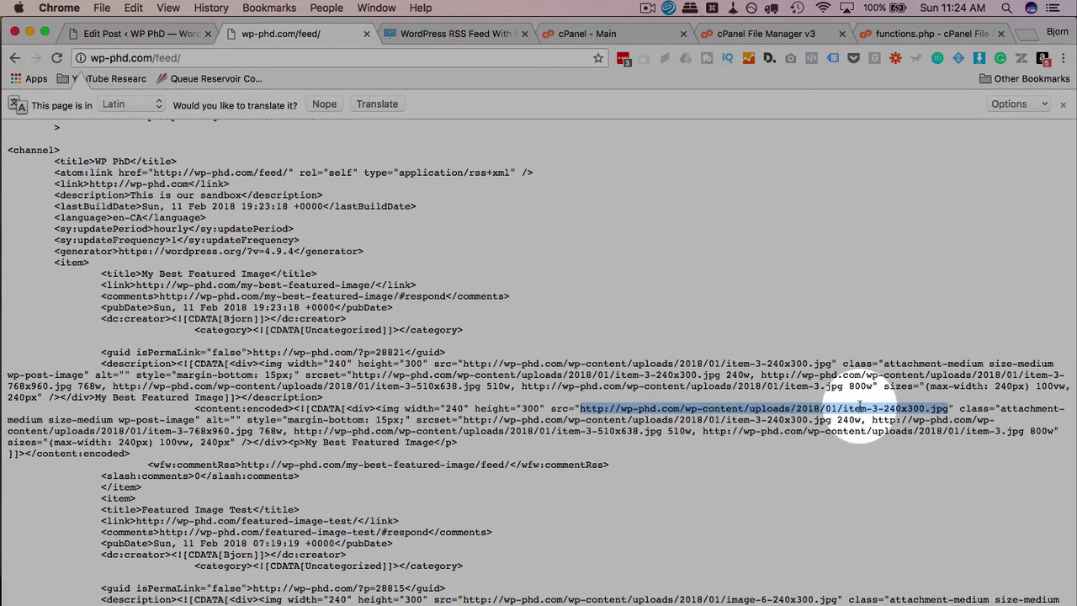
Open the item-3-240x300.jpg image URL in a new tab, then go back to Edit Post
right_click(859, 407)
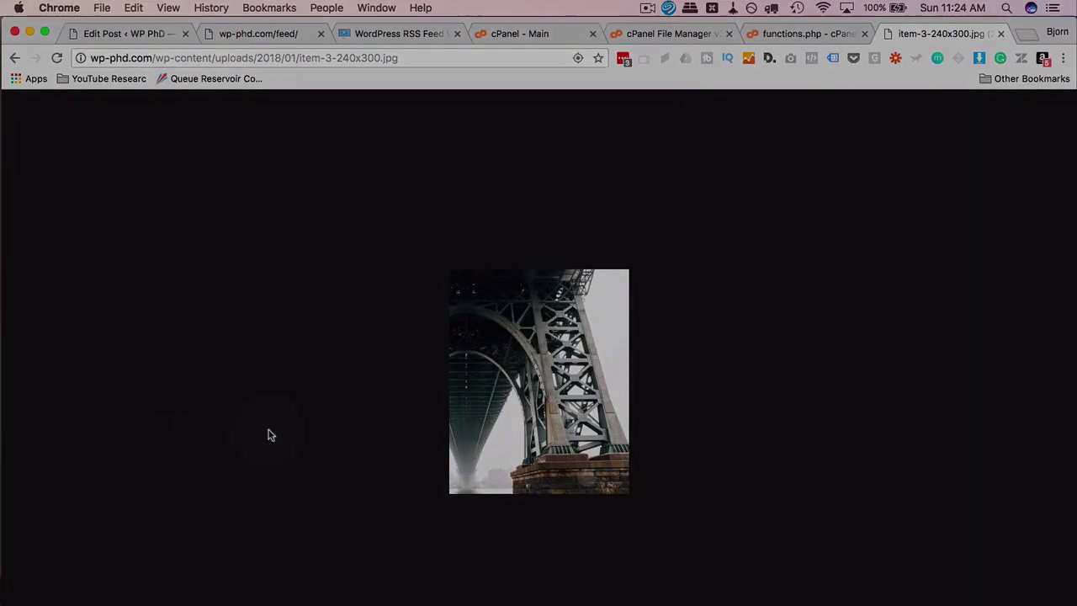
click(156, 37)
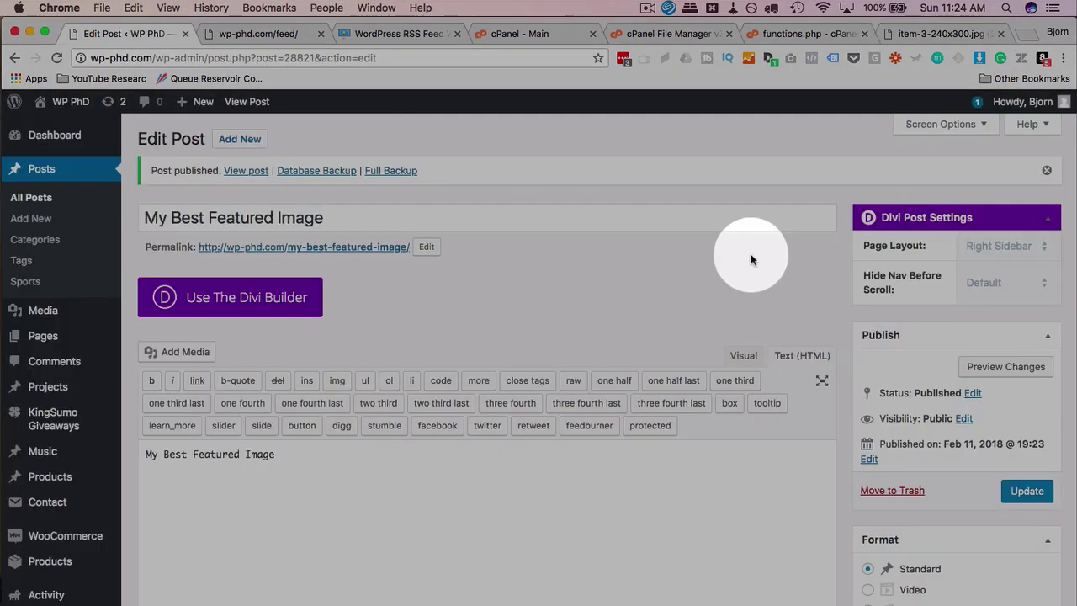
scroll(817, 278, down, 10)
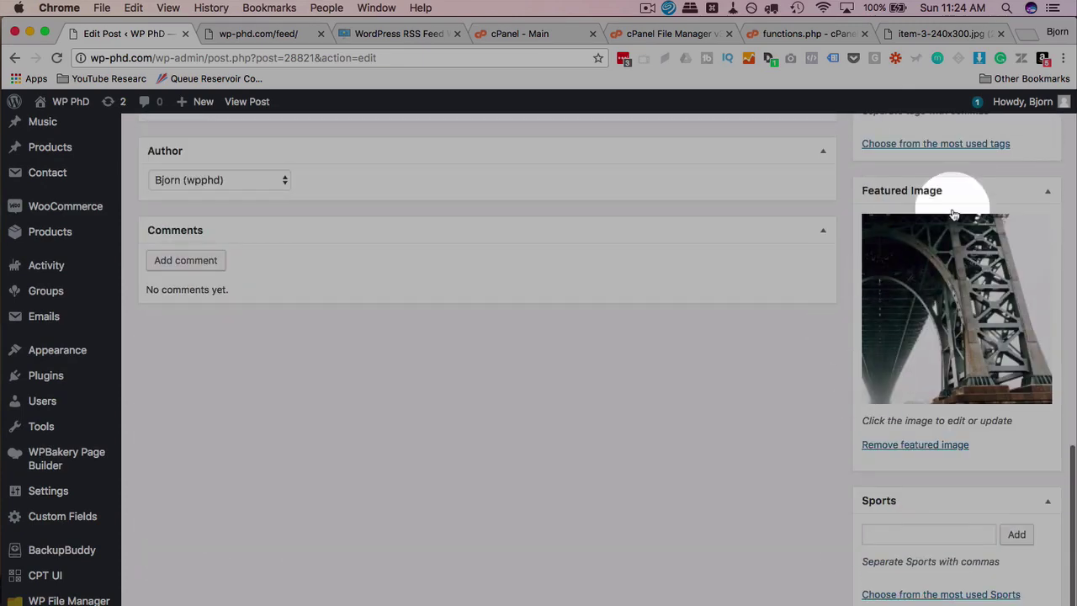